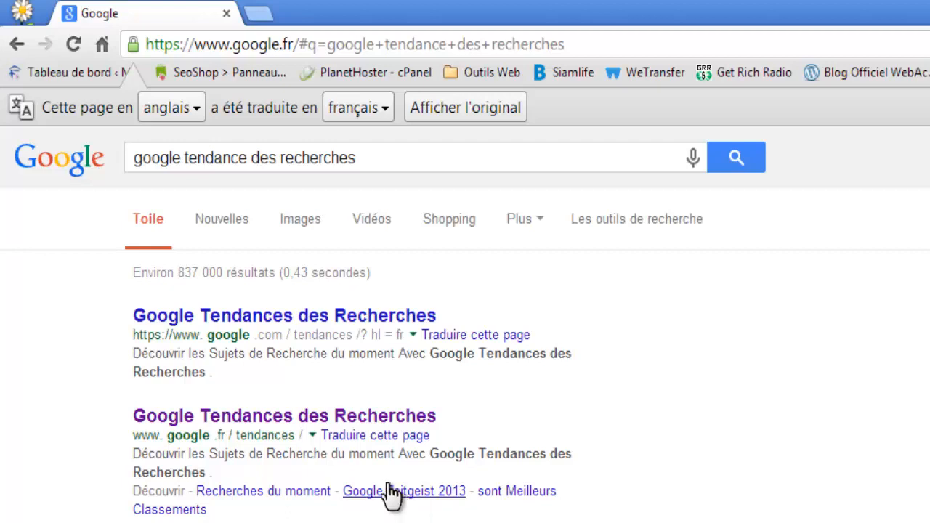
Step: Open the google.fr "Google Tendances des Recherches" result and set the trends country to France
click(277, 417)
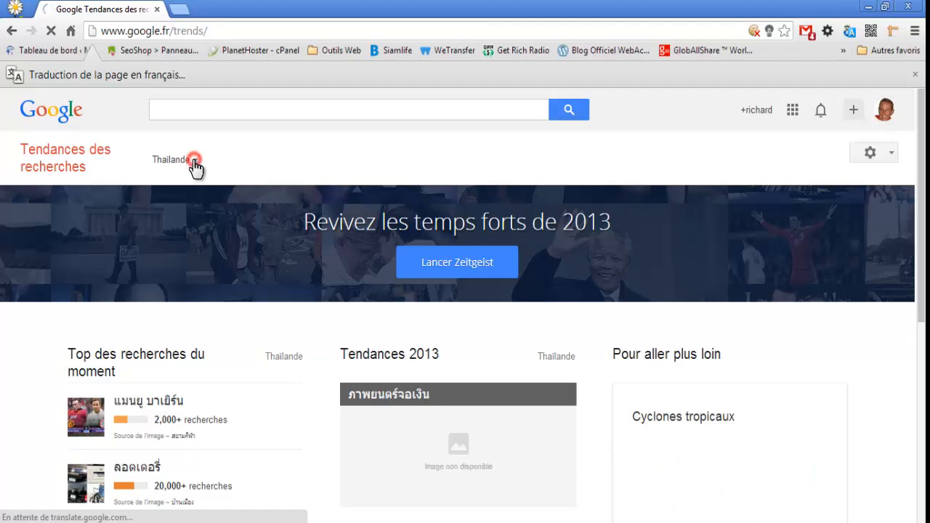
click(193, 162)
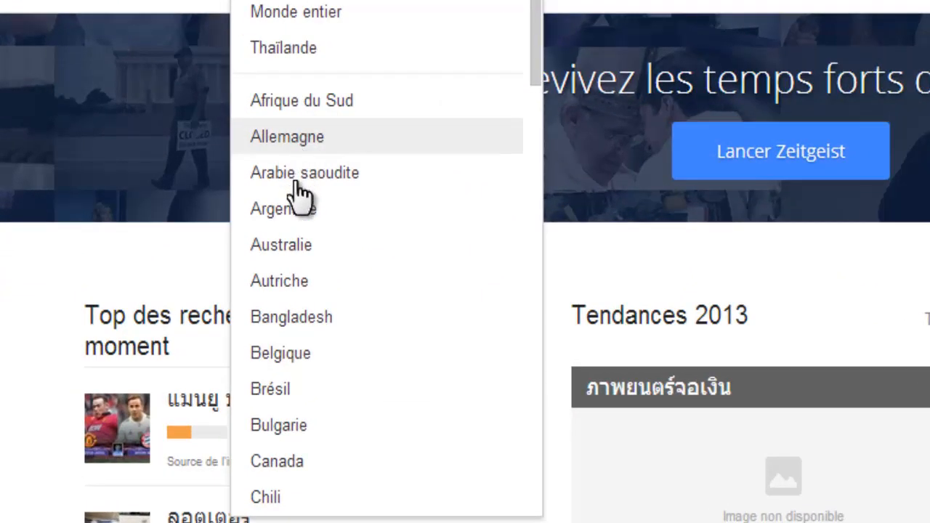
drag(531, 58, 526, 247)
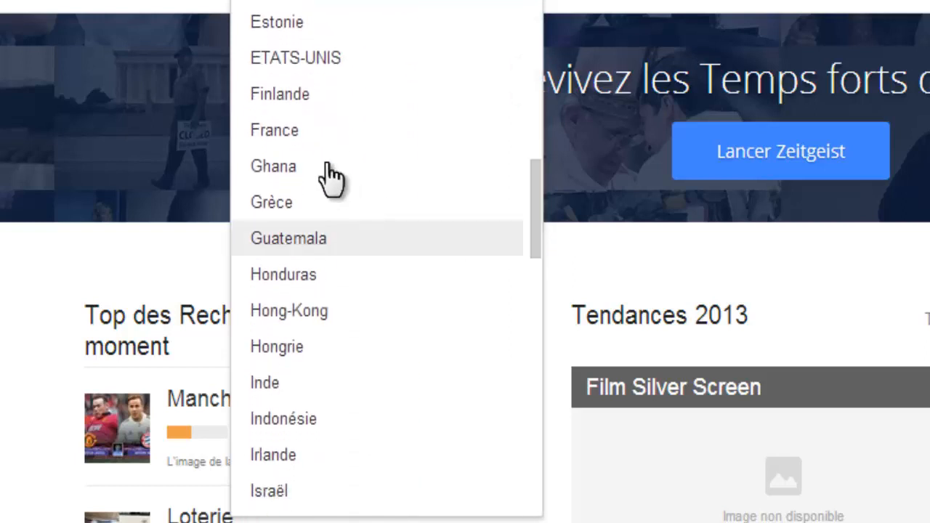
click(275, 138)
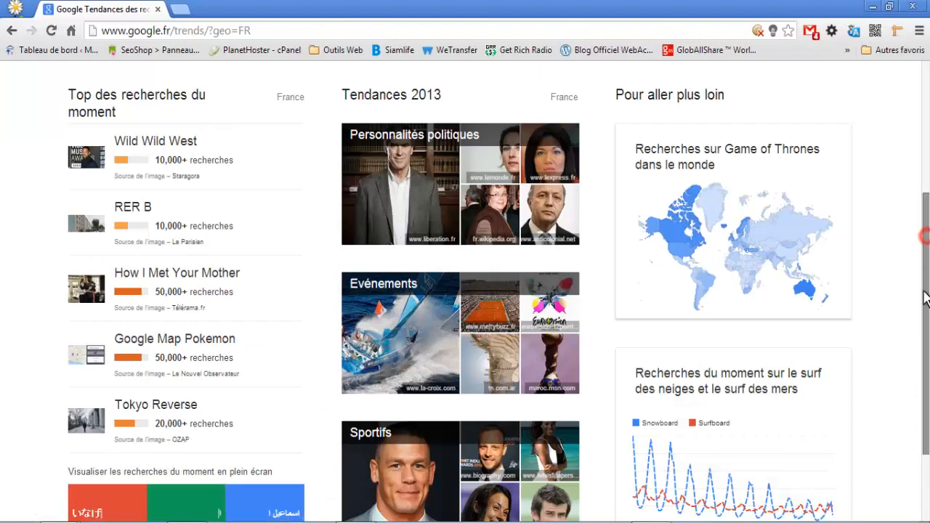
Step: Open the page for discovering other trends and restrict its data to France
drag(925, 298, 926, 438)
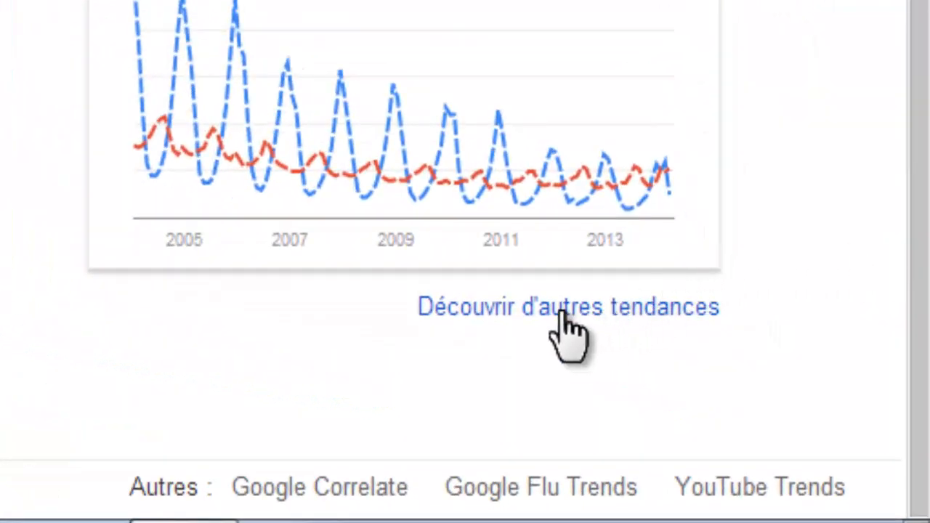
click(557, 310)
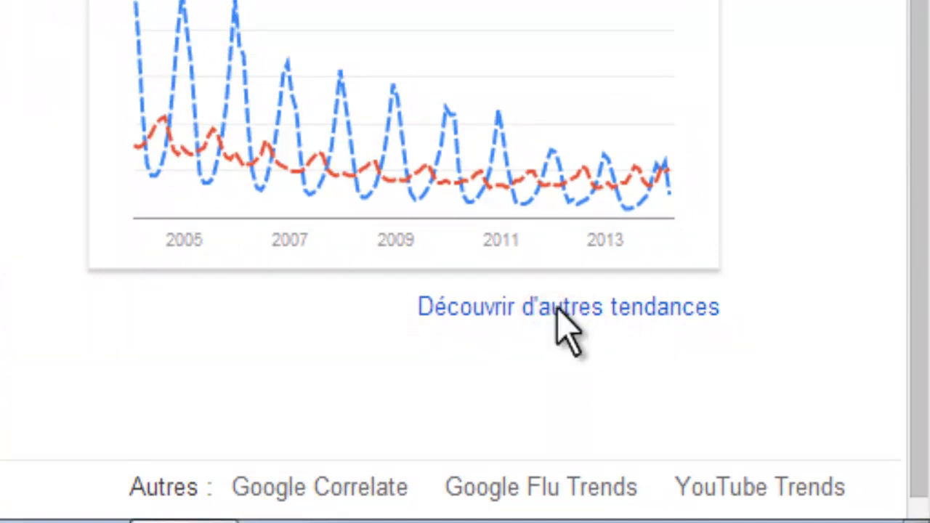
click(556, 310)
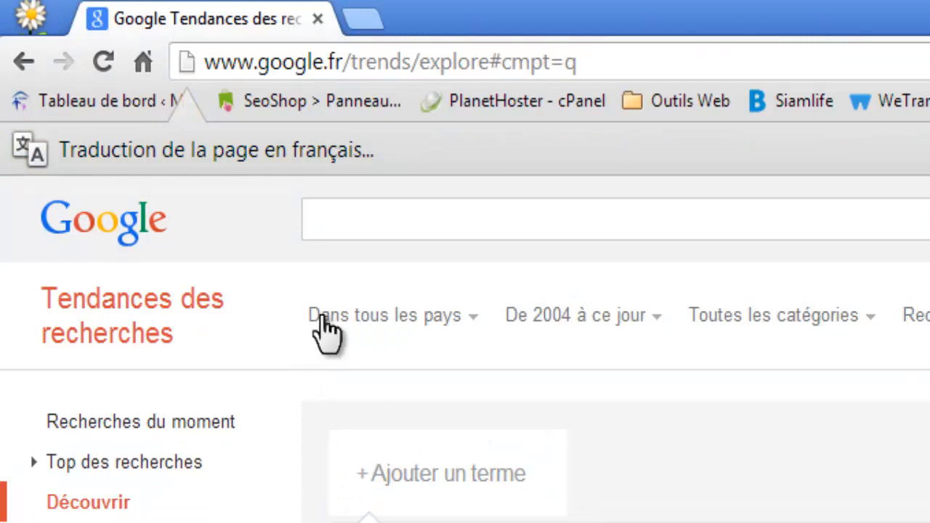
click(473, 317)
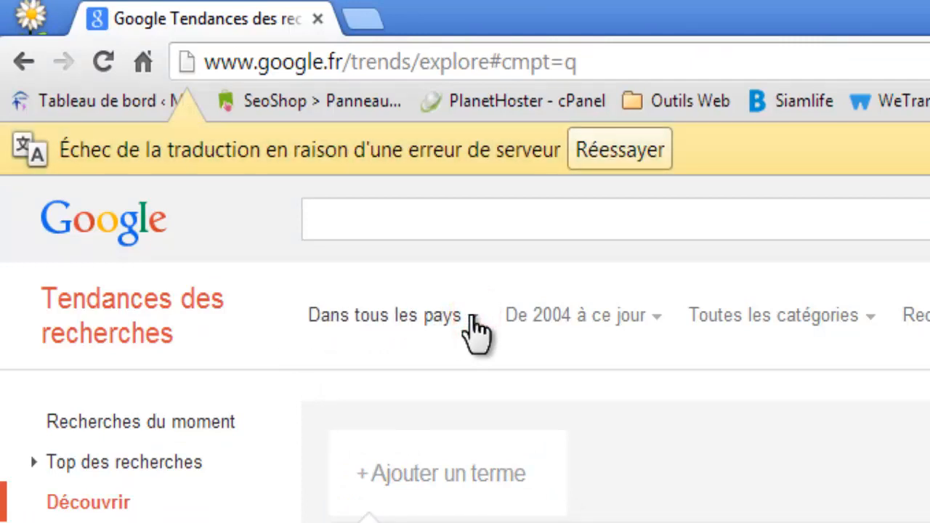
click(473, 319)
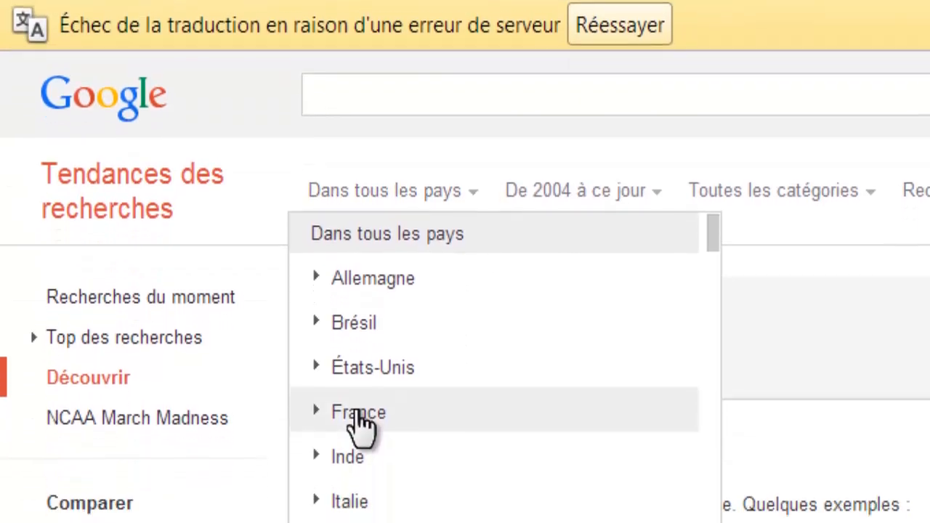
click(358, 412)
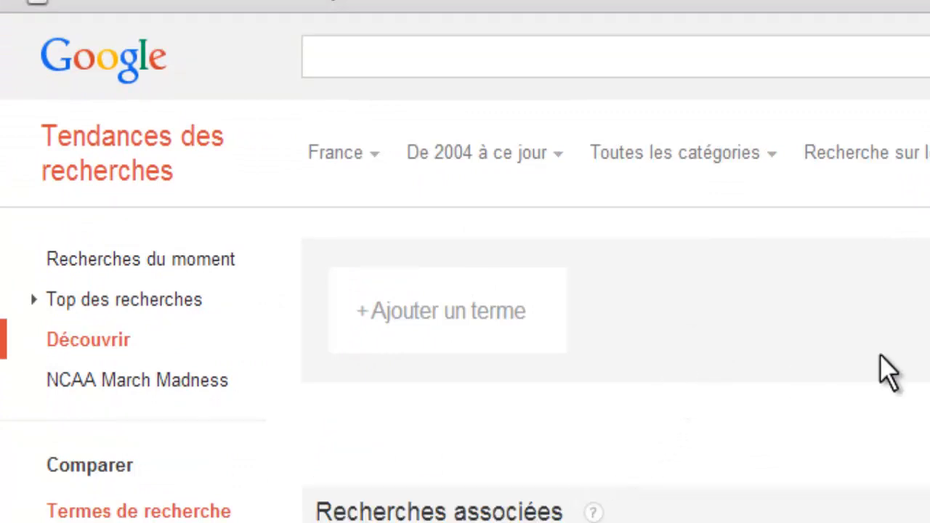
Step: Add "vetements pour femmes" as the search term to explore
scroll(465, 291, down, 4)
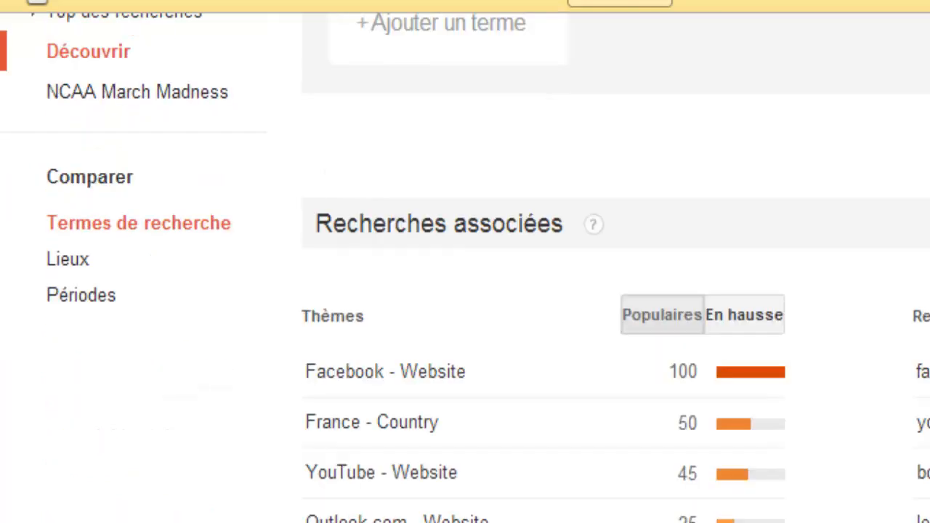
scroll(466, 291, up, 2)
click(360, 167)
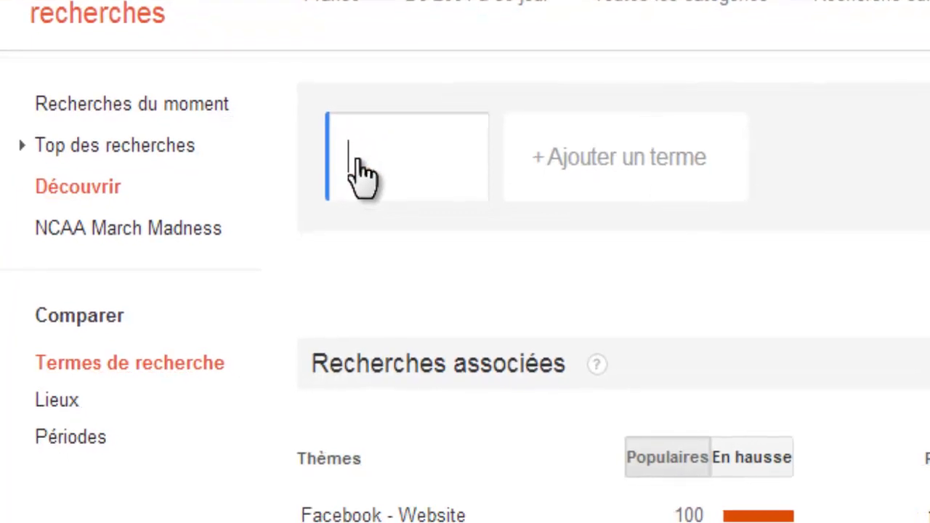
text(ve)
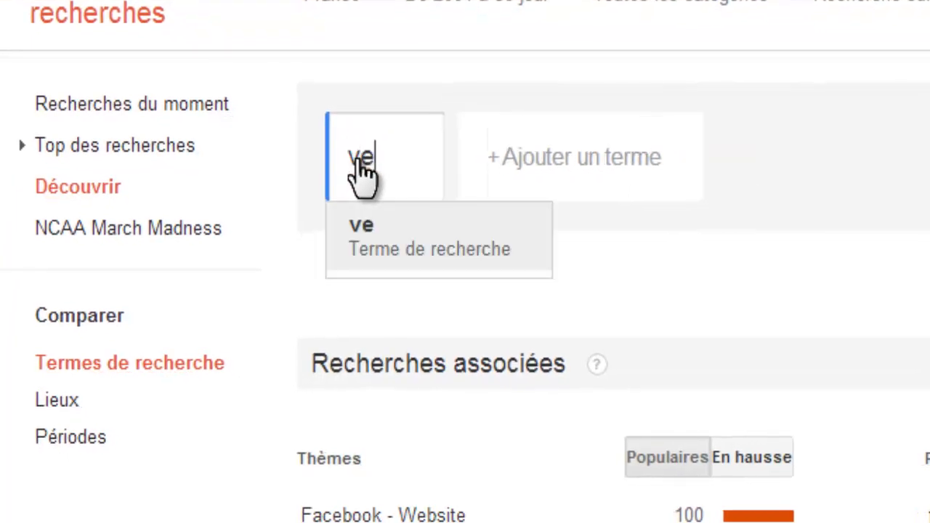
text(tements )
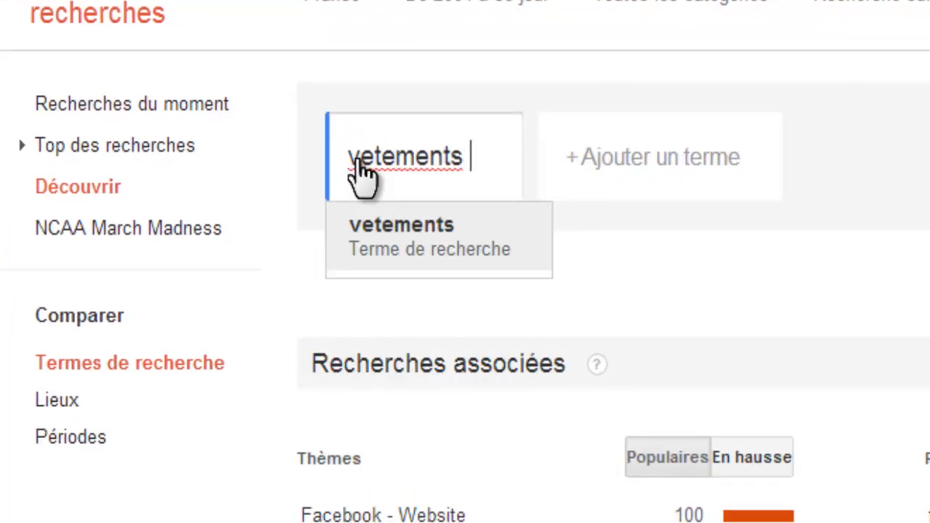
text(pour femmes)
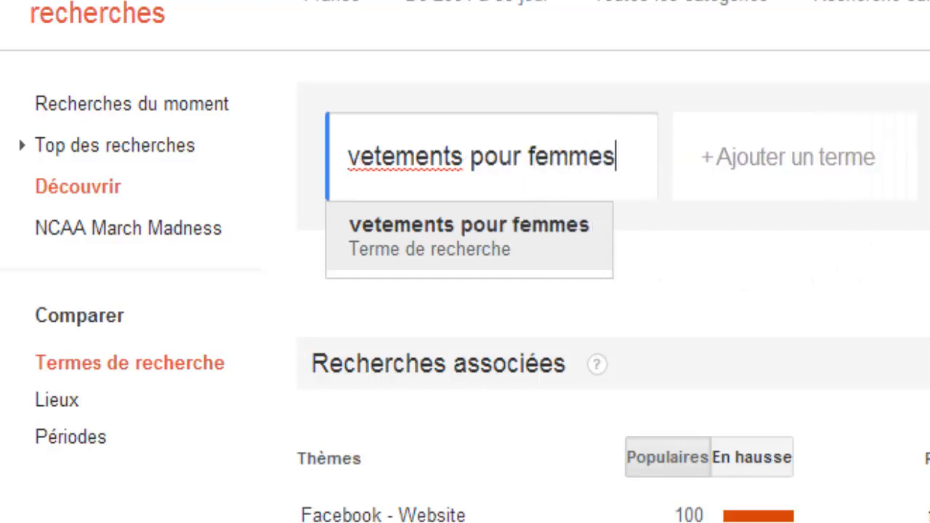
key(Return)
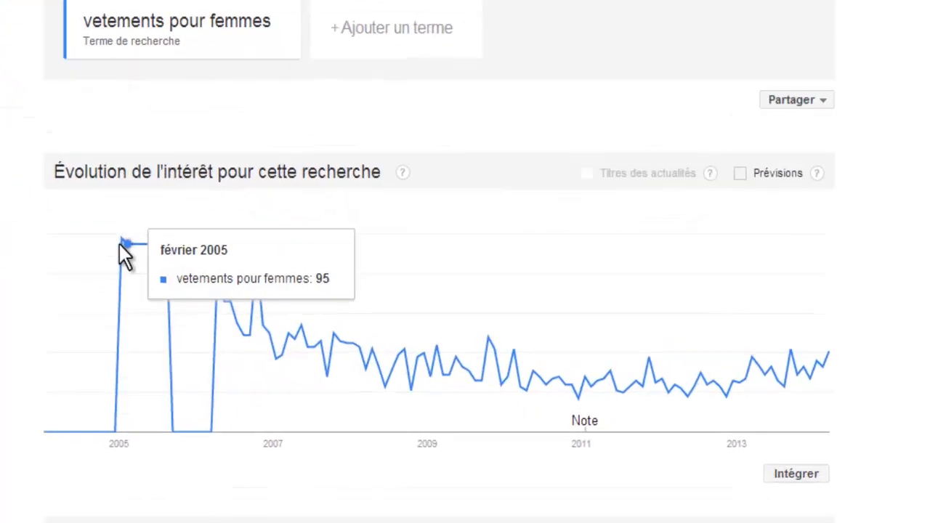
Step: Examine the term's interest over time and its geographic distribution in France broken down by city
mouse_move(202, 286)
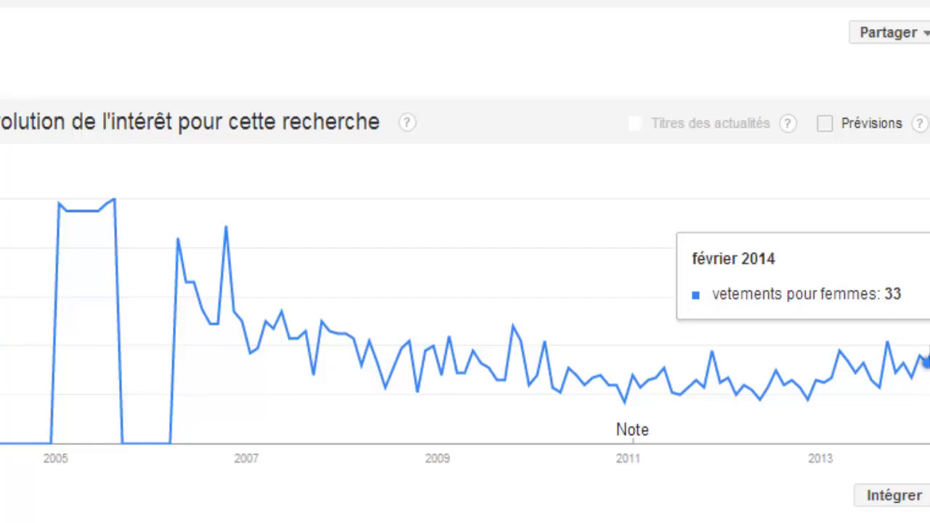
scroll(434, 412, down, 5)
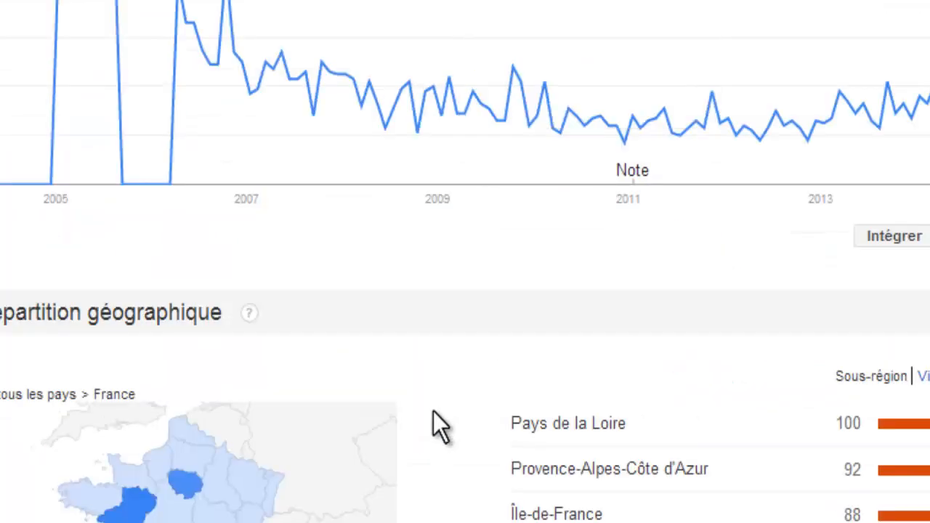
scroll(447, 342, down, 2)
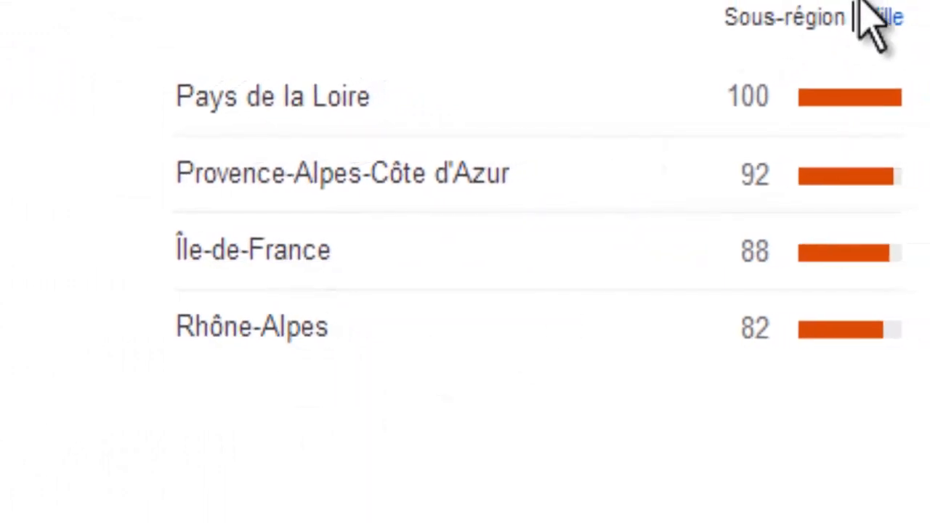
click(881, 17)
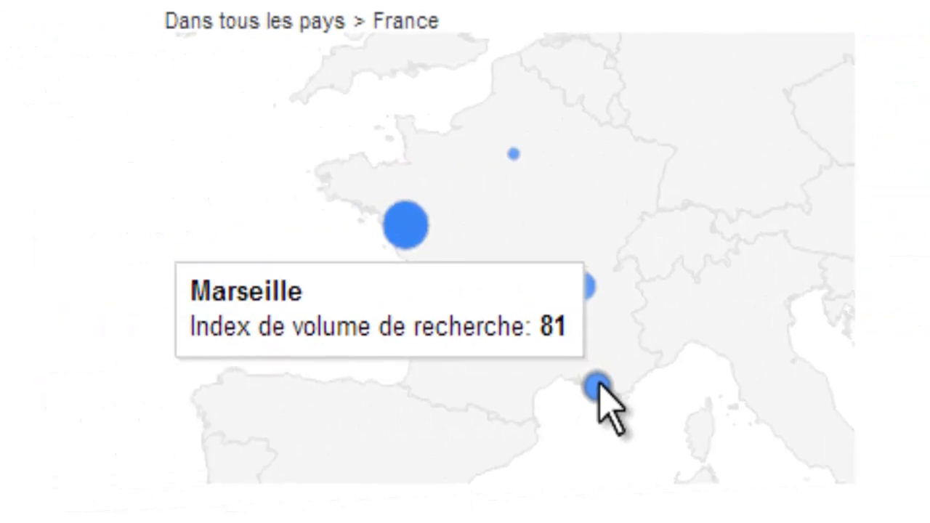
mouse_move(390, 217)
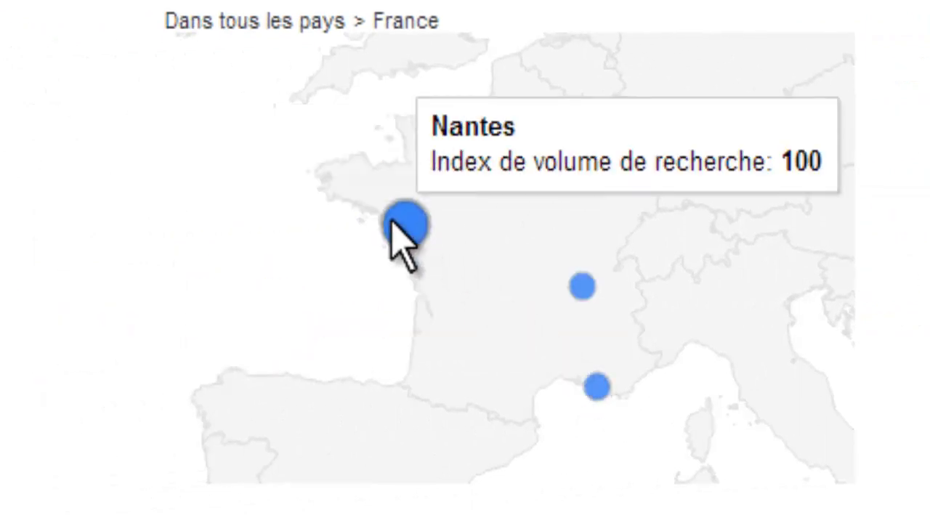
mouse_move(581, 283)
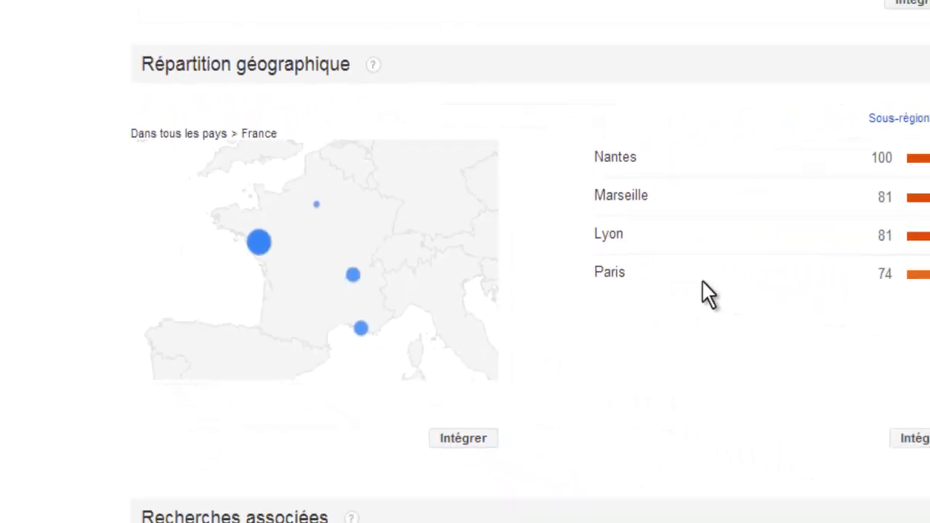
scroll(643, 280, down, 2)
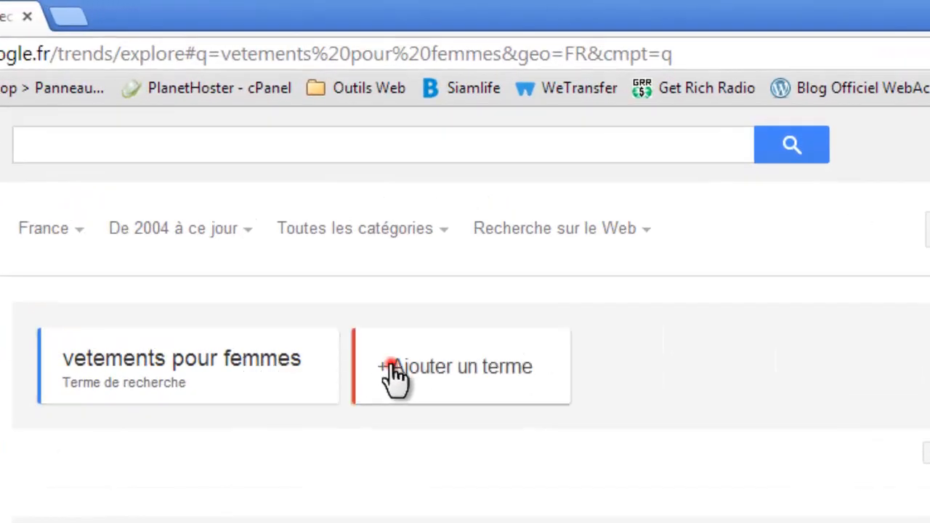
Step: Add "vetements pour hommes" as a second search term and compare both terms' interest over time
click(387, 369)
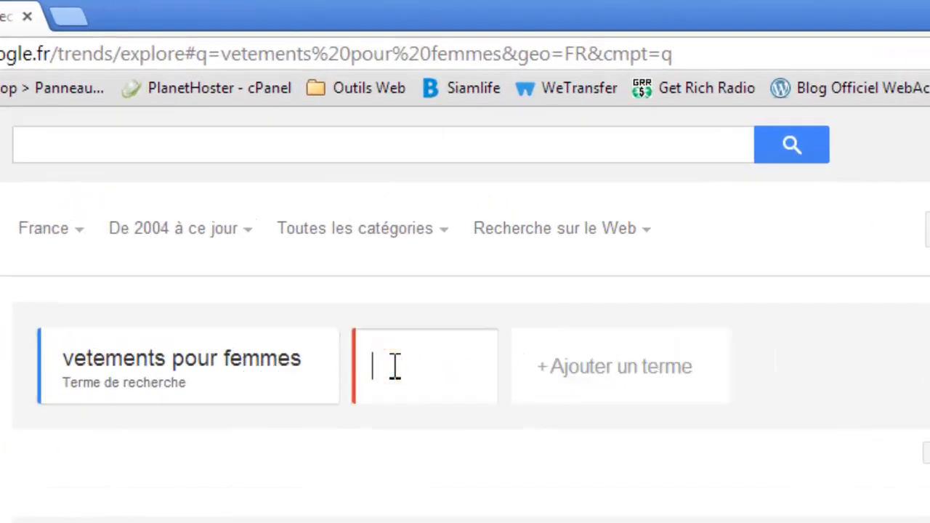
text(vete)
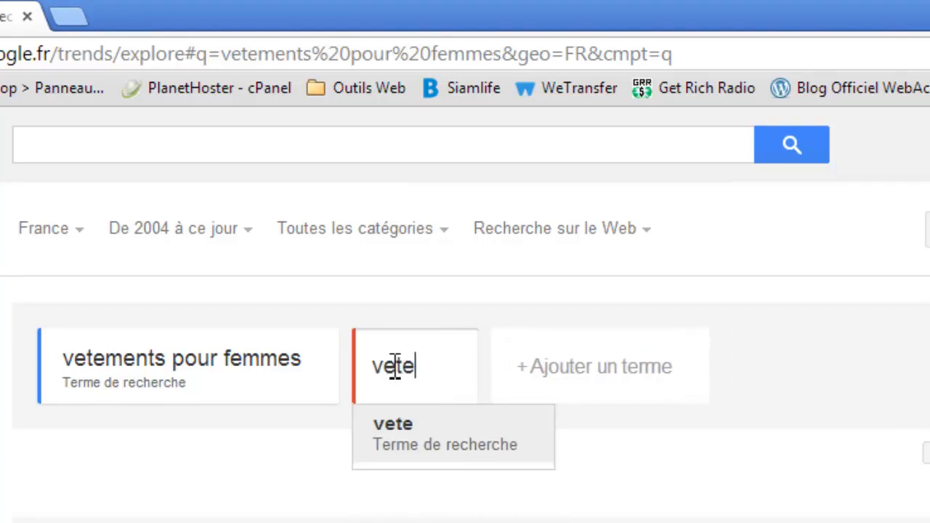
text(ments pour)
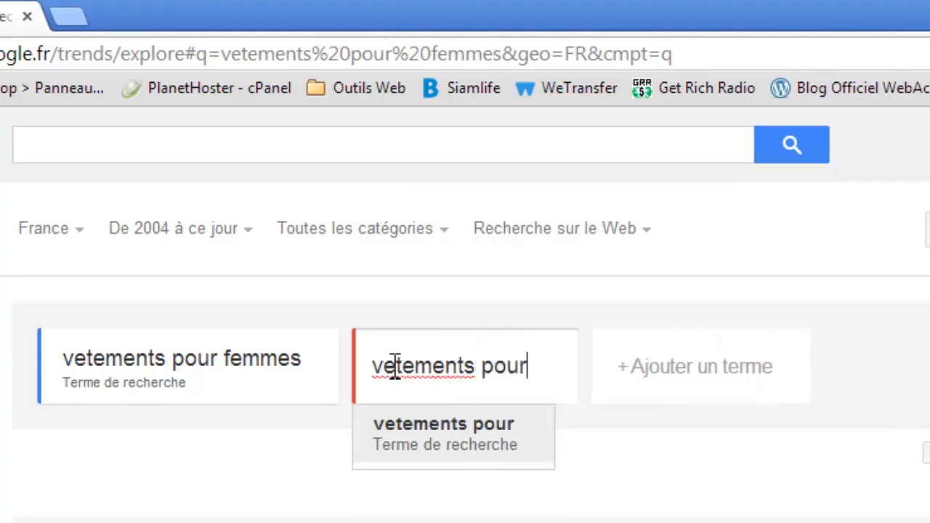
text( hommes)
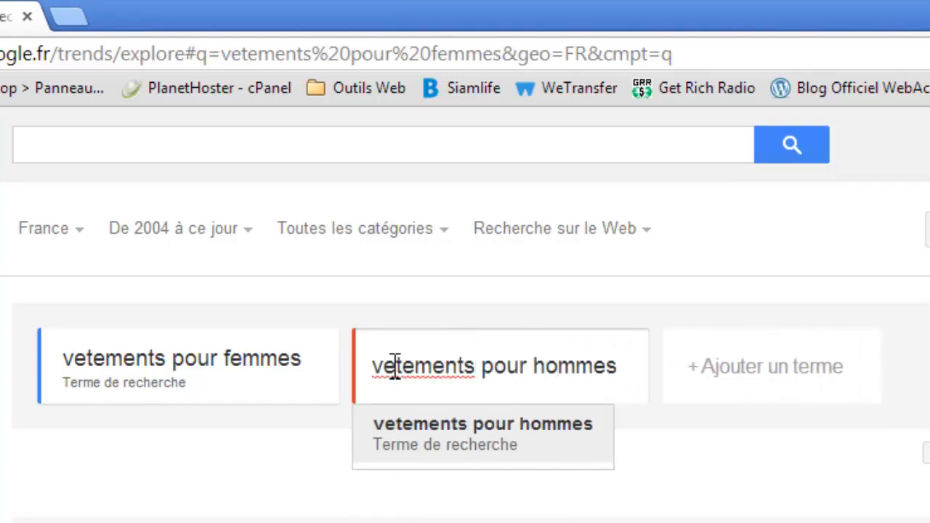
key(Return)
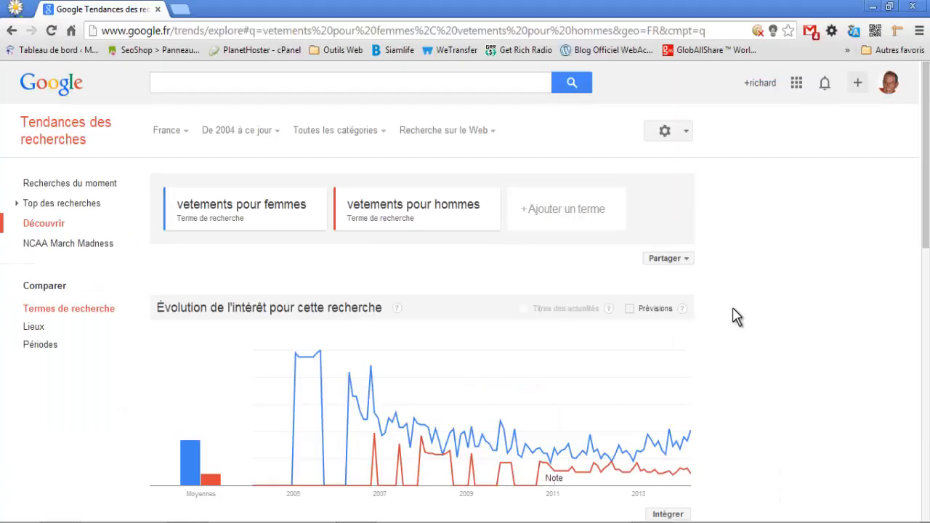
scroll(735, 316, down, 1)
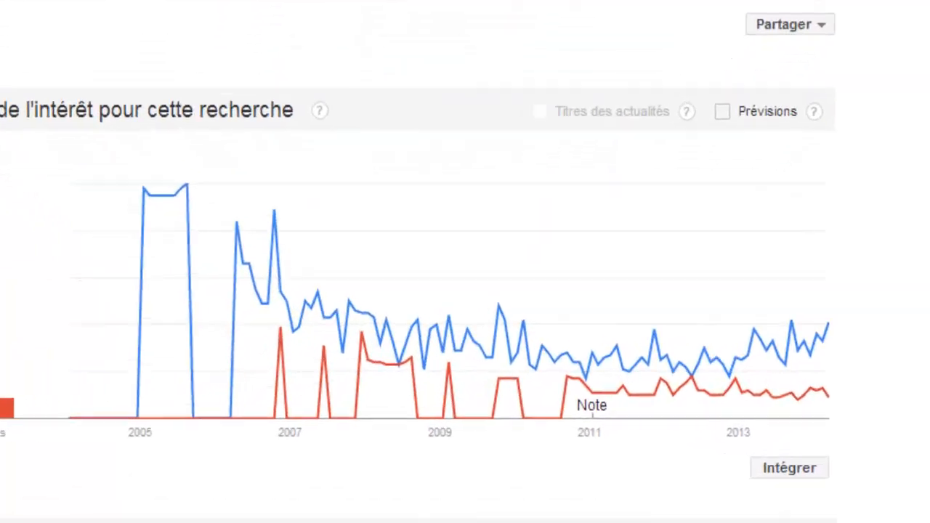
scroll(465, 261, down, 1)
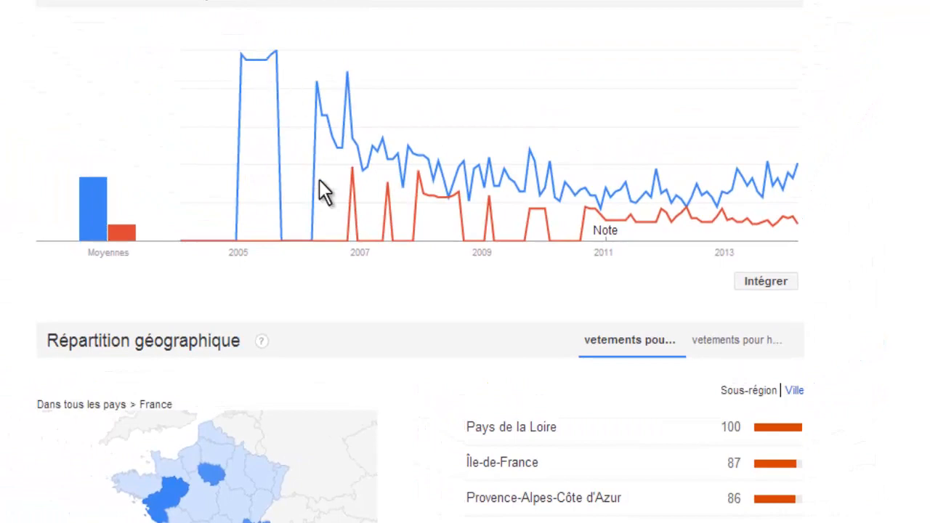
mouse_move(350, 240)
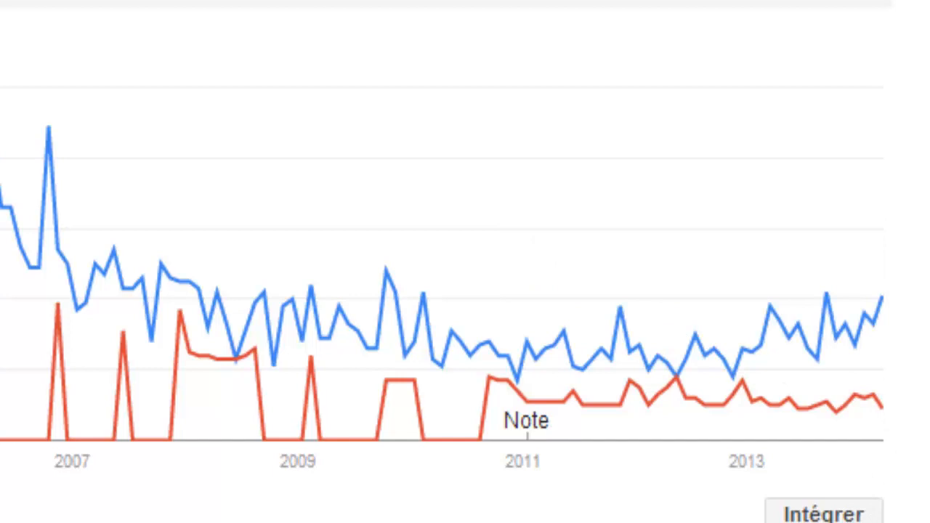
scroll(465, 261, down, 4)
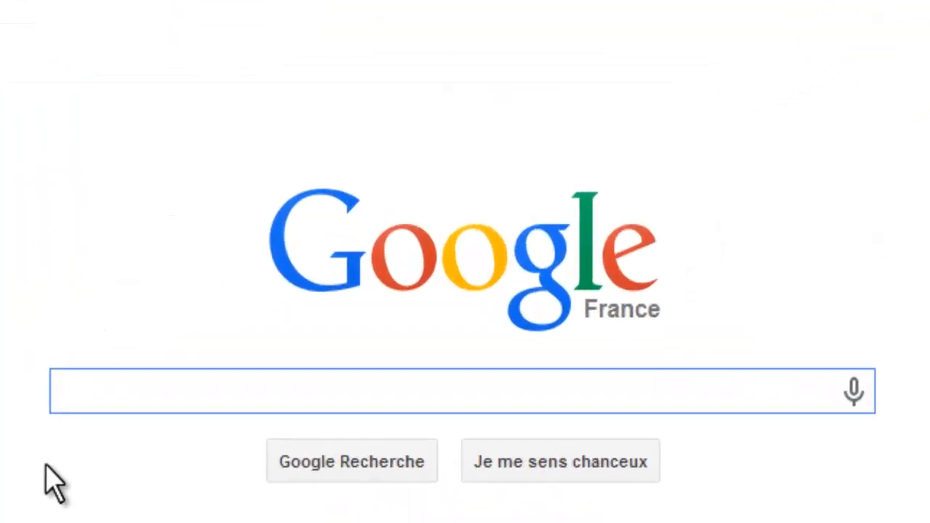
Step: Search for "générateur de mots clés adwords" and open the first Google AdWords keyword generator result
click(108, 393)
text(gen)
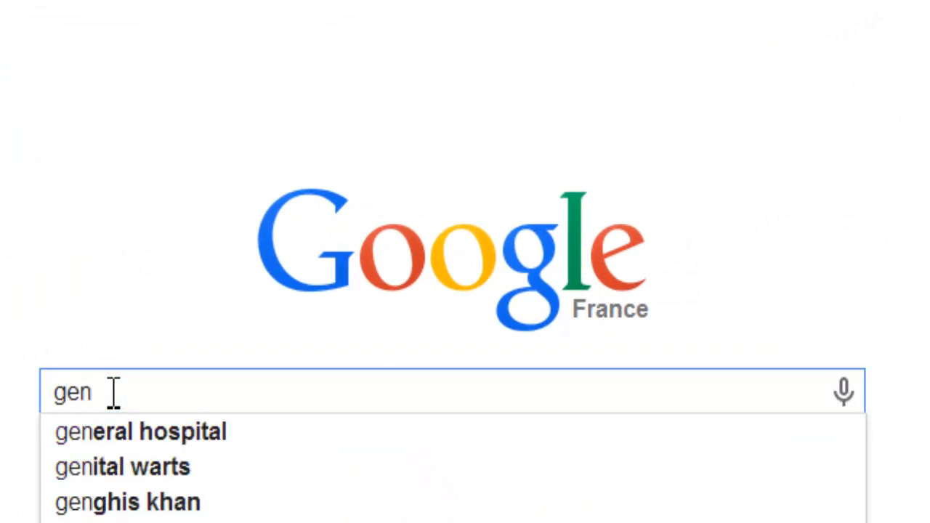
text(erateur )
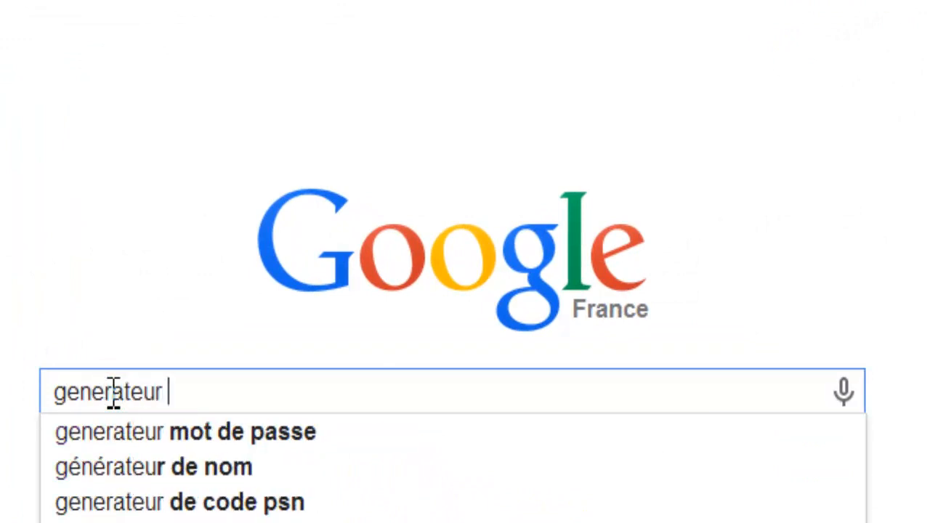
text(de mots )
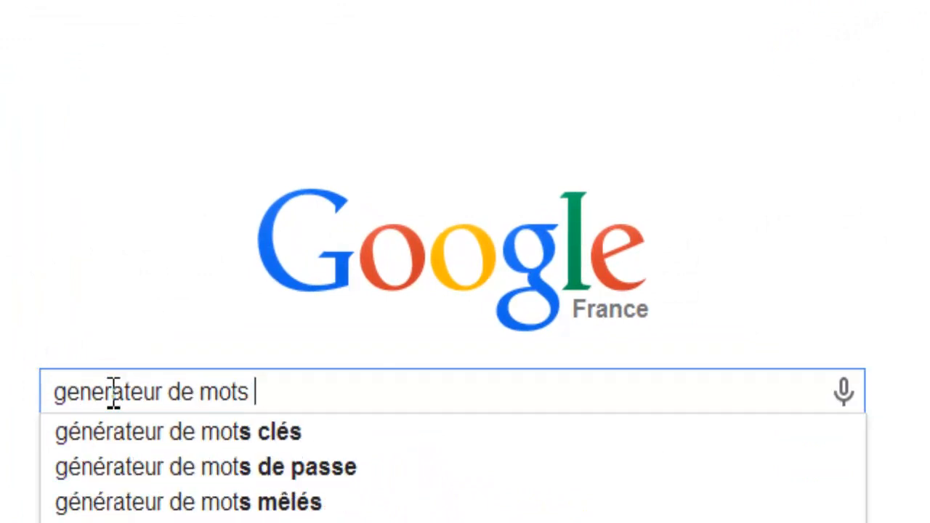
text(clés)
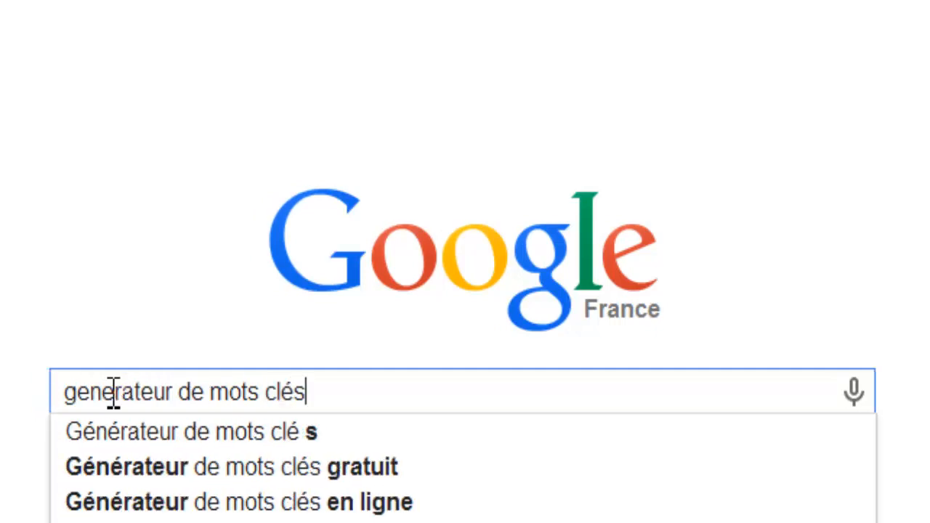
text( ad)
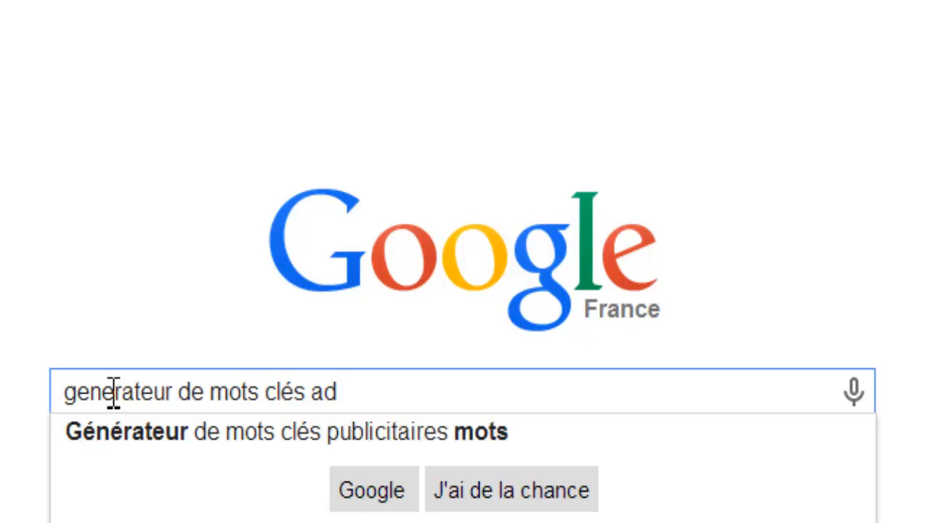
text(words)
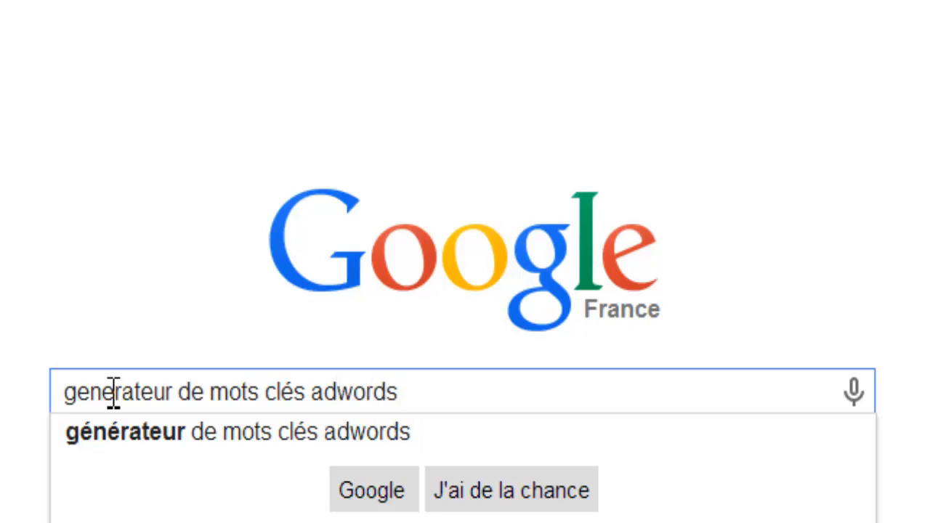
click(122, 435)
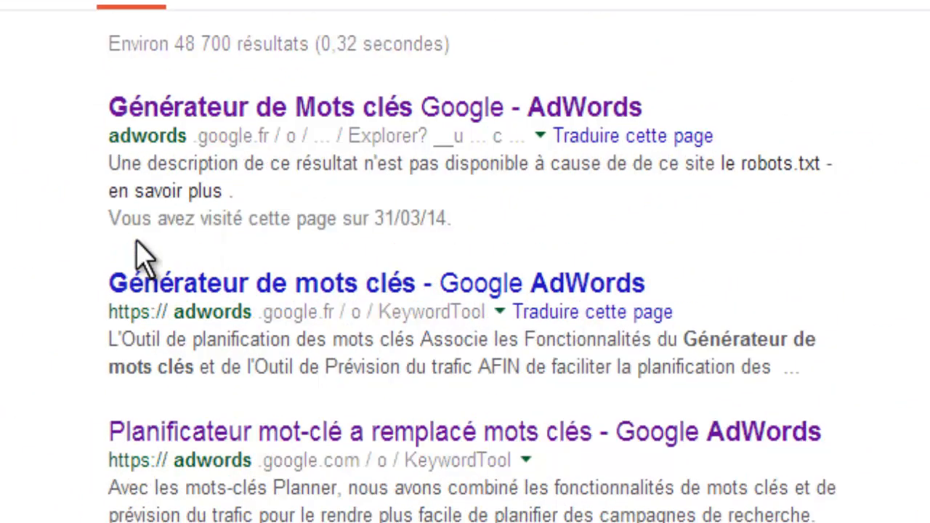
click(351, 116)
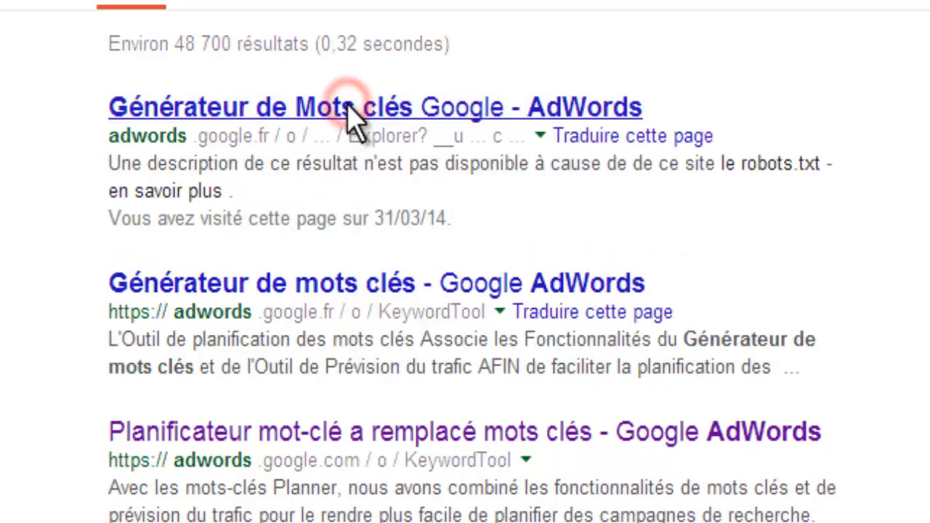
click(349, 109)
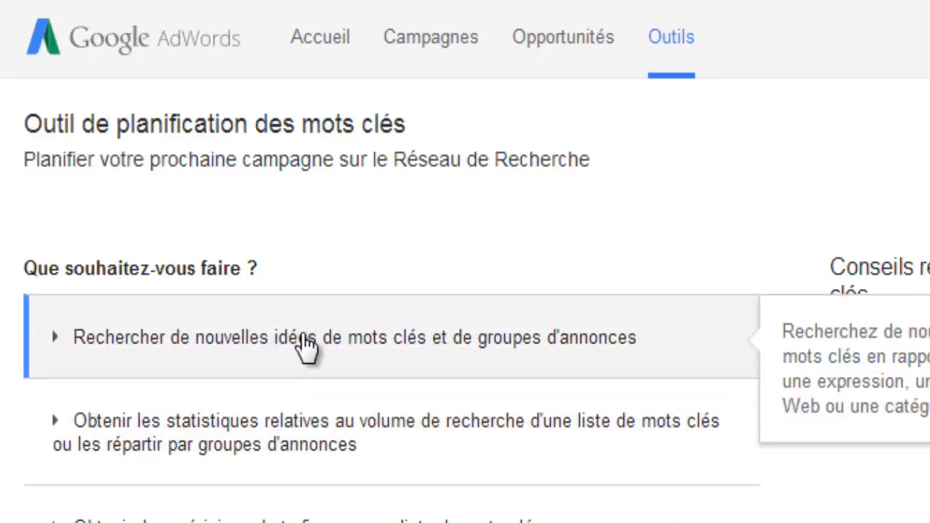
Step: Request new keyword and ad group ideas for the product or service "vêtements pour femmes"
click(429, 341)
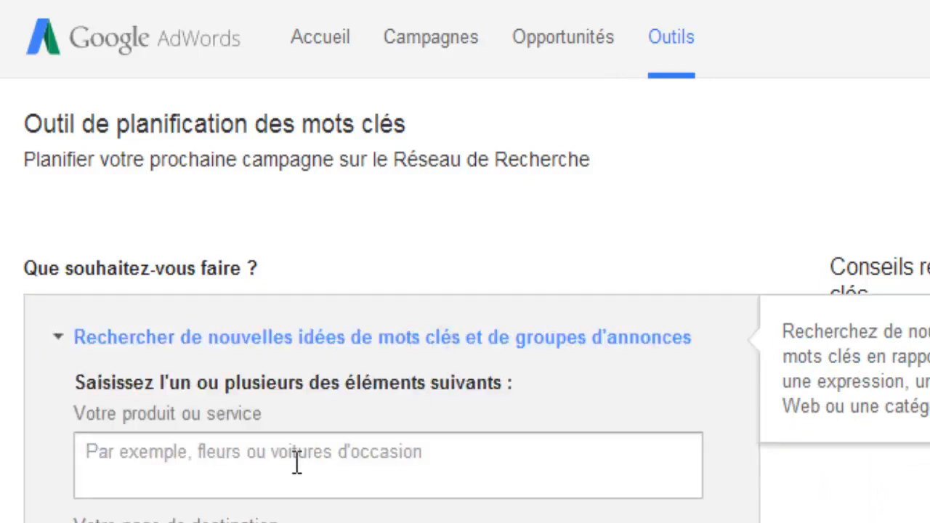
click(297, 463)
scroll(297, 463, down, 3)
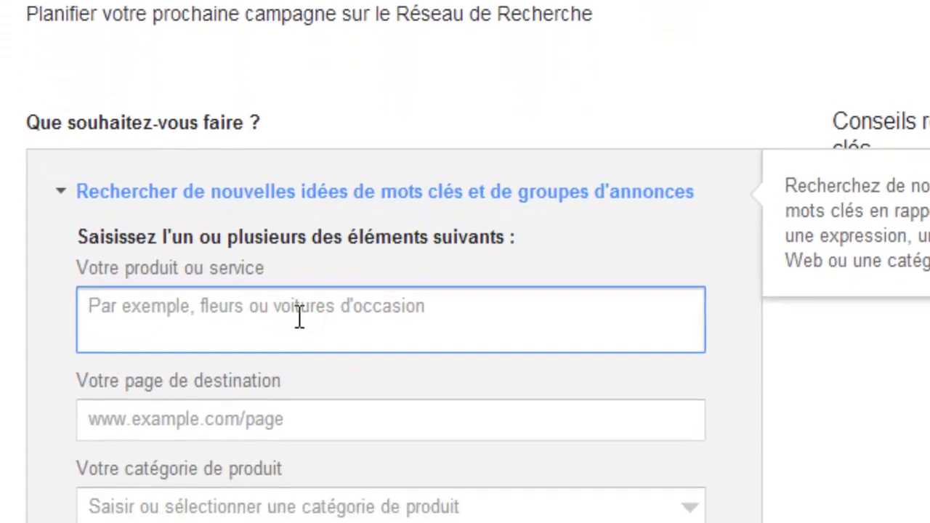
text(v)
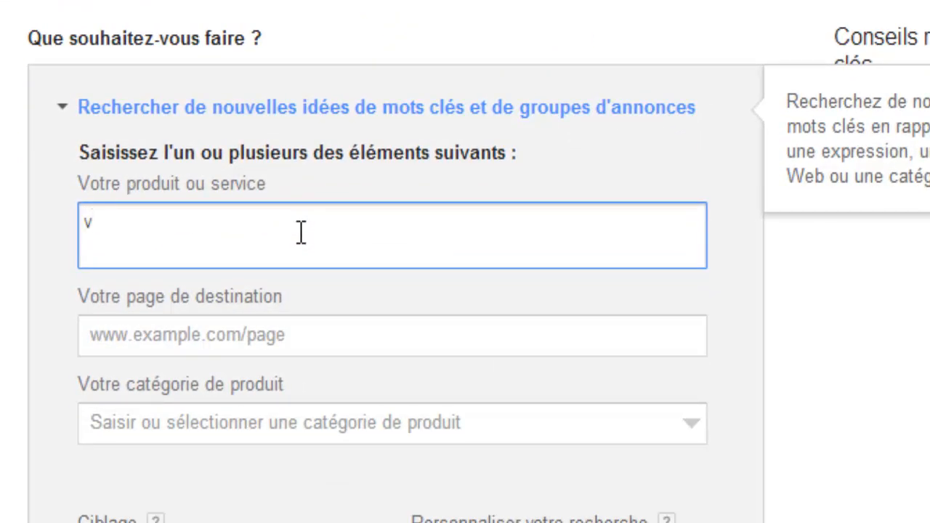
text(êtement)
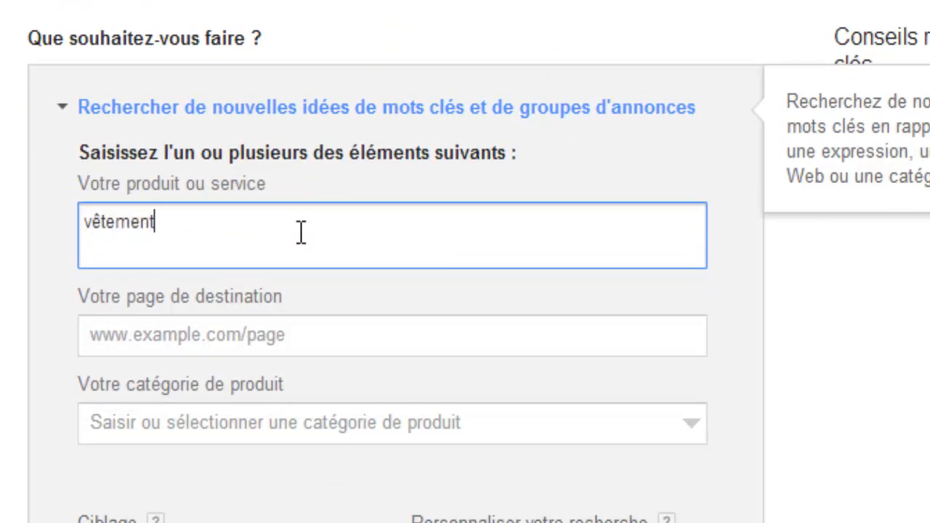
text(s pour fe)
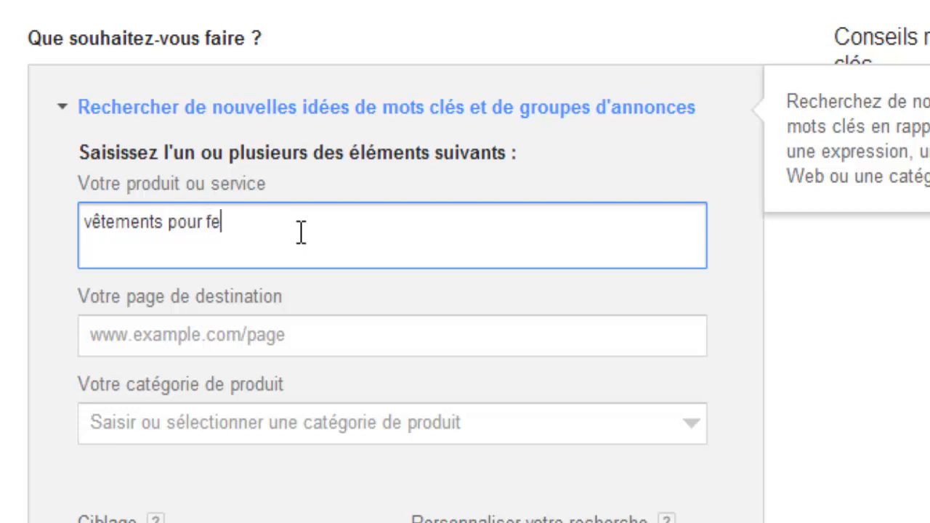
text(mmes)
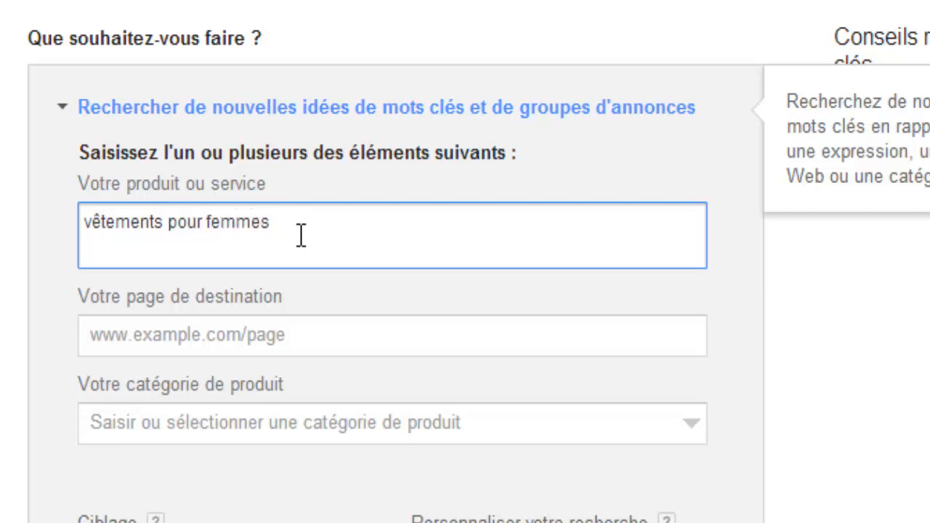
scroll(299, 247, down, 2)
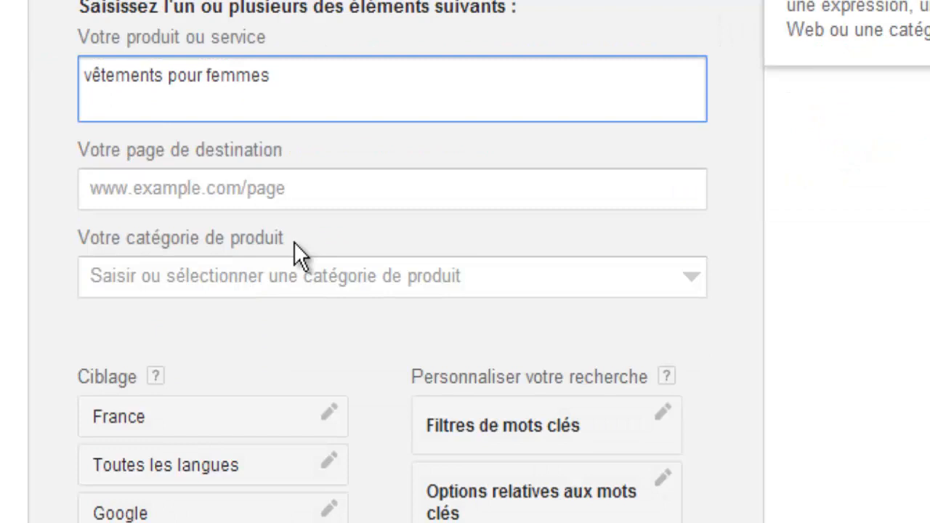
scroll(296, 243, down, 2)
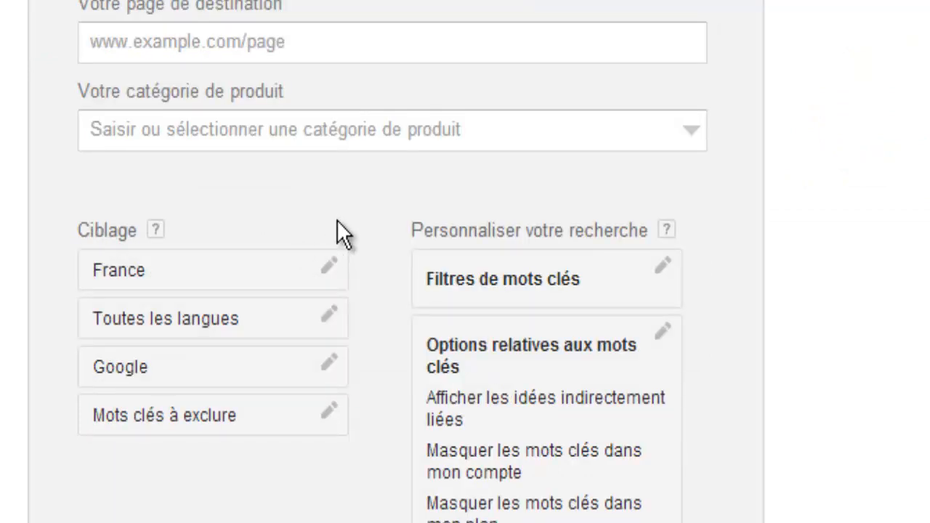
scroll(342, 229, down, 2)
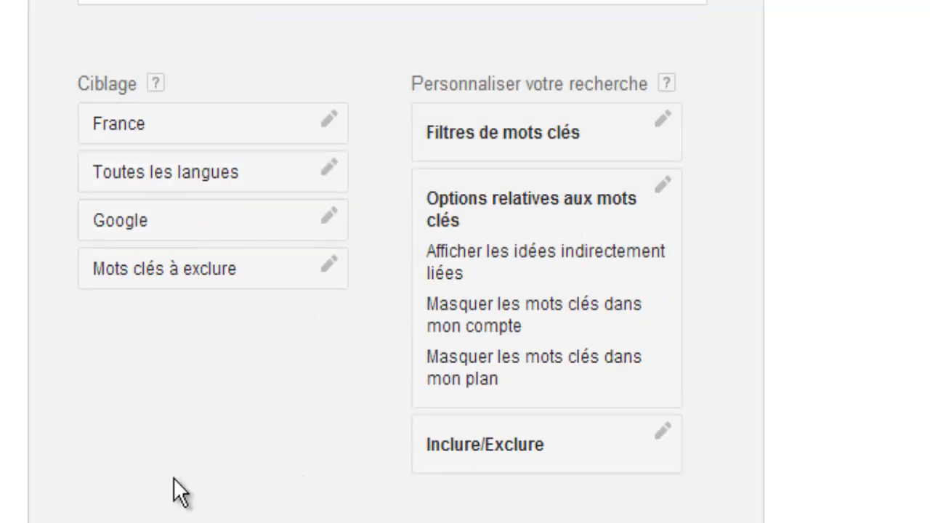
click(175, 522)
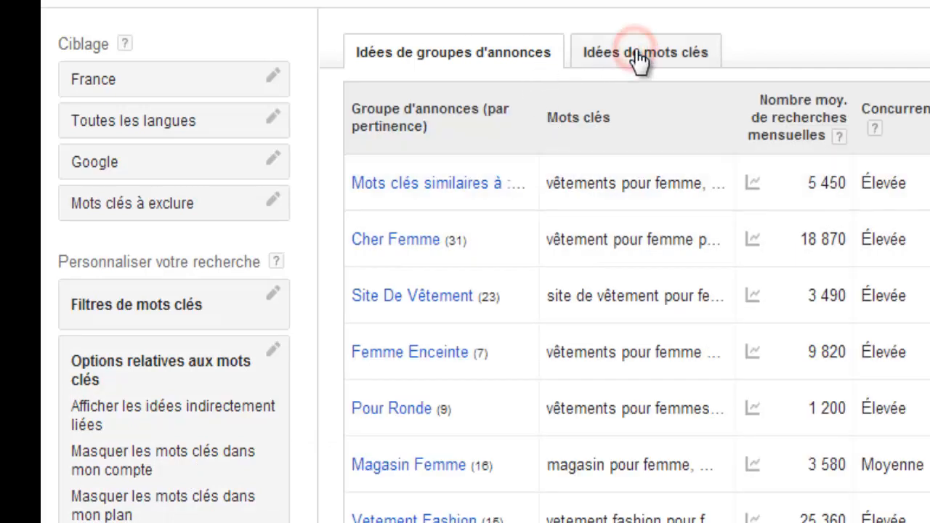
Step: Show the individual keyword ideas and examine their average monthly searches, competition and suggested bids
click(639, 58)
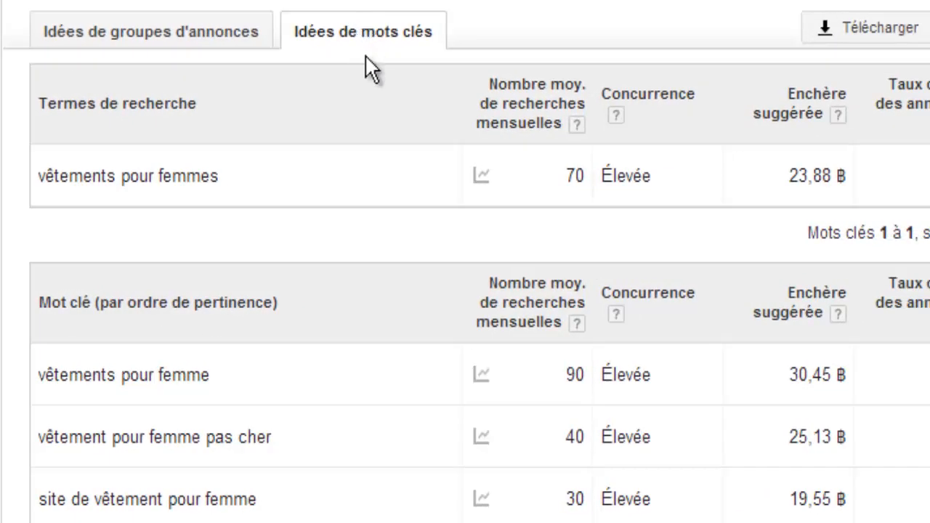
scroll(365, 55, down, 2)
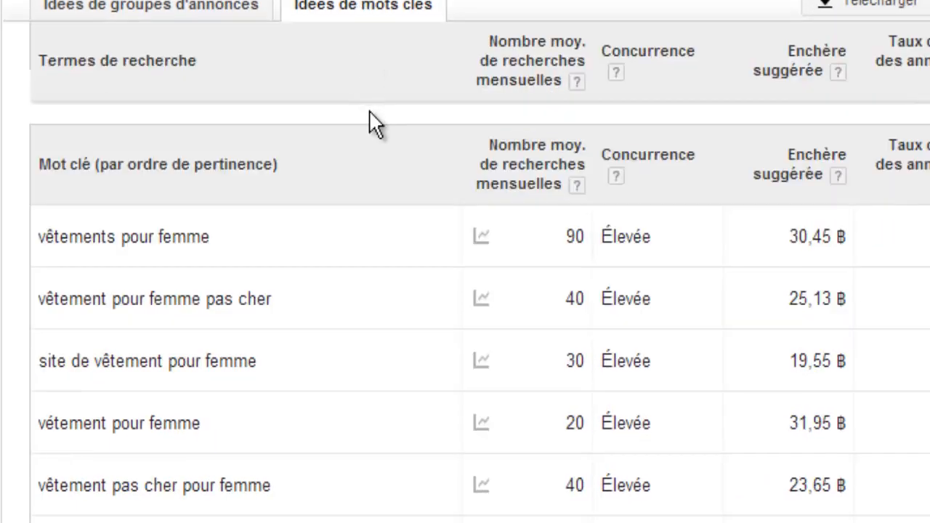
scroll(373, 120, down, 8)
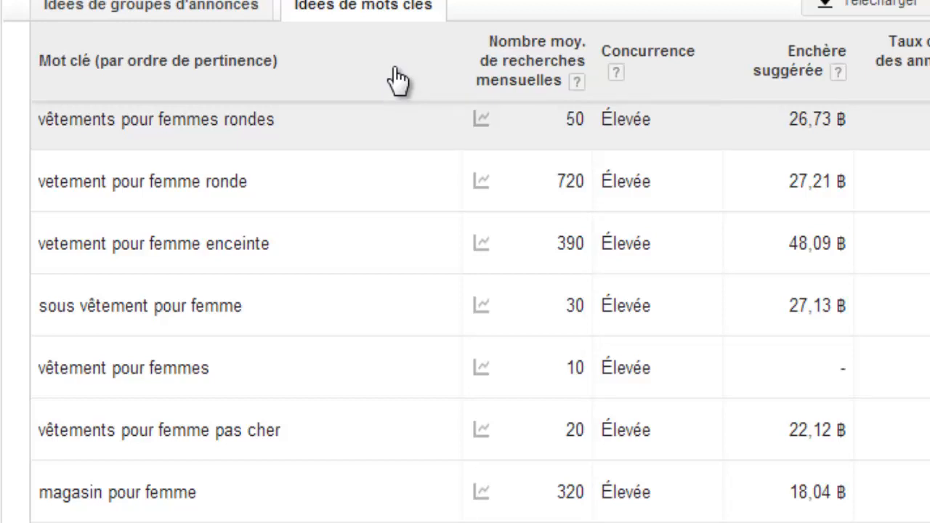
scroll(391, 142, down, 4)
scroll(391, 154, down, 11)
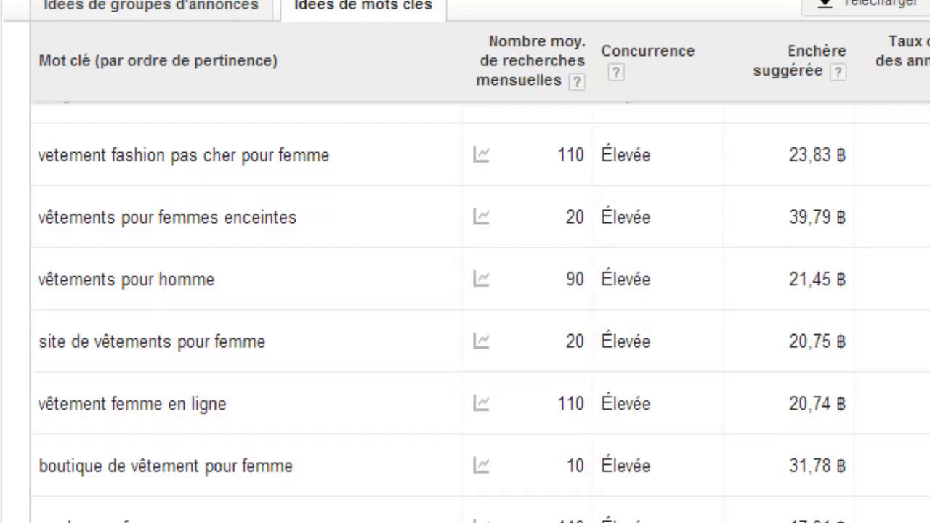
scroll(391, 313, down, 4)
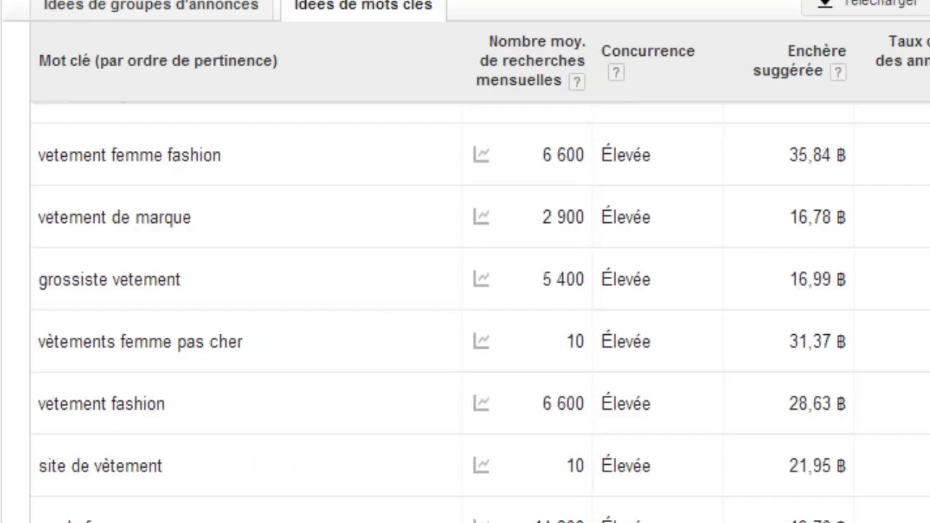
scroll(465, 313, down, 4)
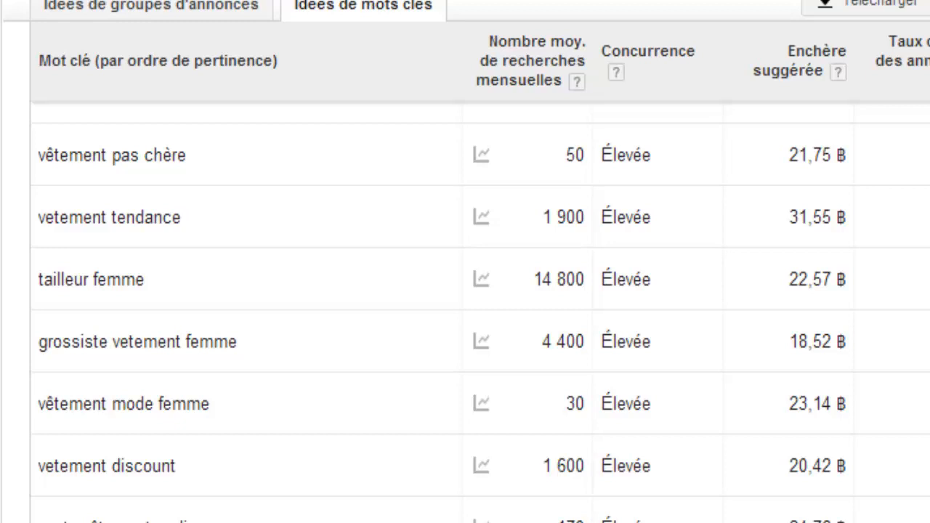
scroll(465, 312, down, 4)
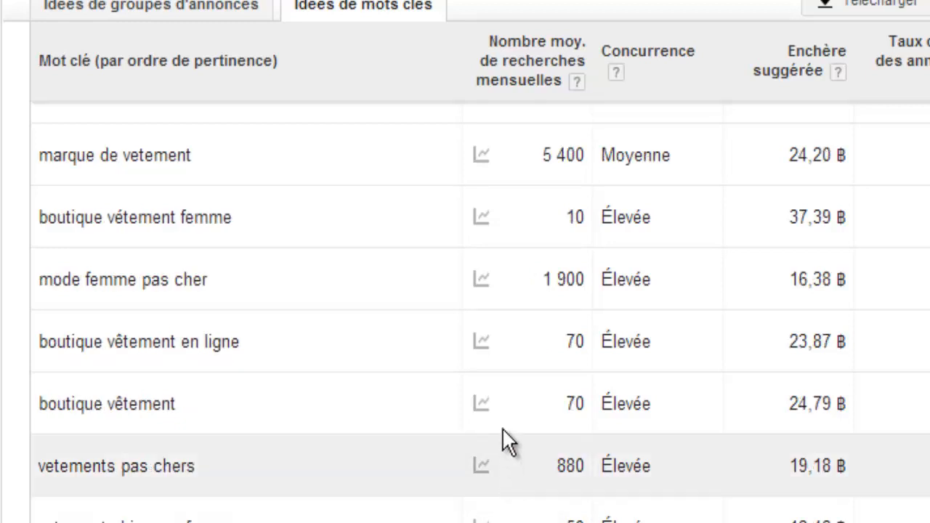
Step: Examine the month-by-month search volumes for the keyword "boutique vêtement en ligne" from March 2013 to February 2014
mouse_move(481, 341)
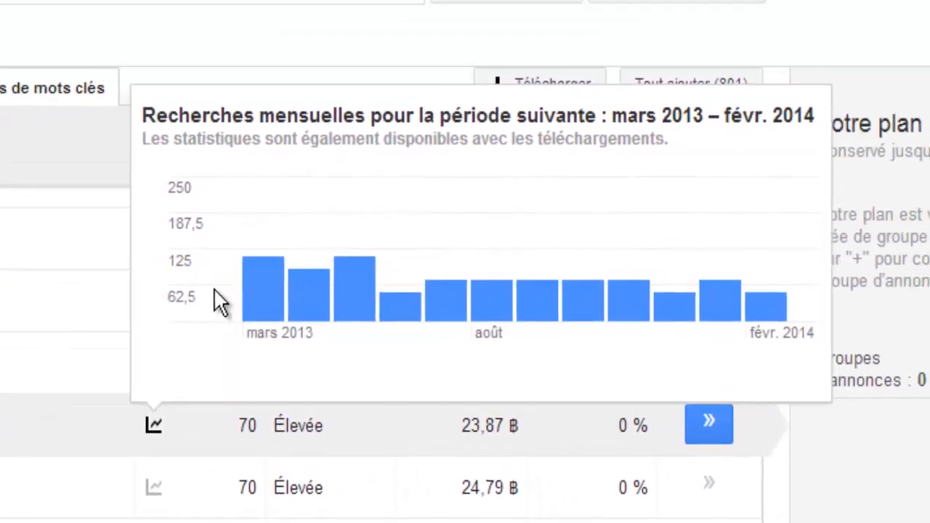
mouse_move(615, 222)
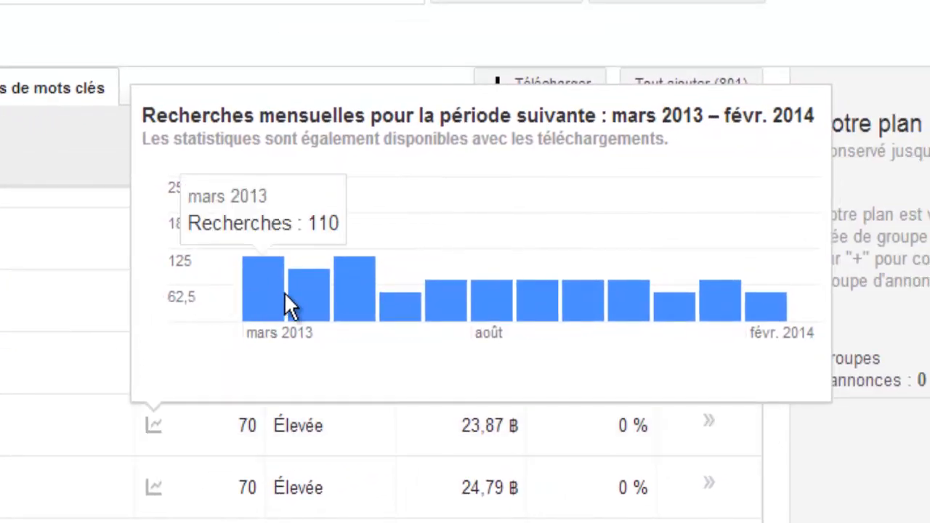
mouse_move(304, 295)
mouse_move(385, 303)
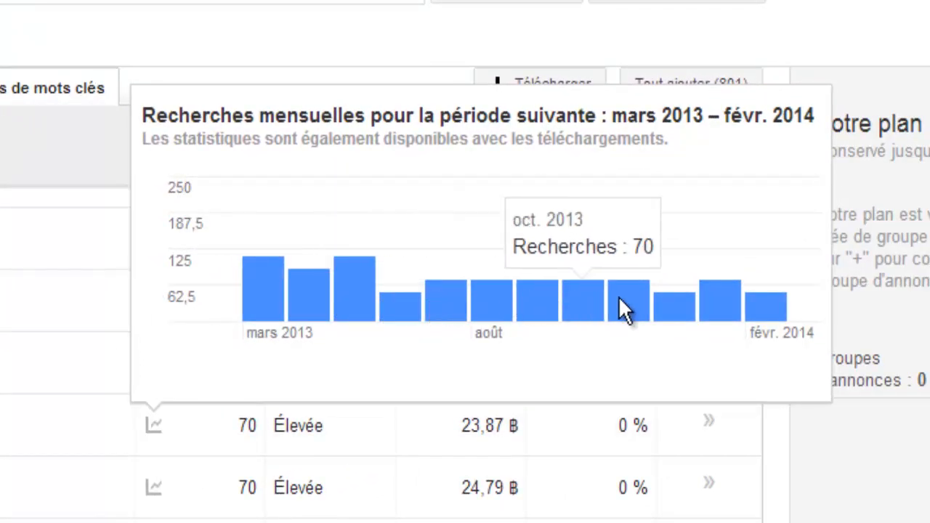
mouse_move(707, 304)
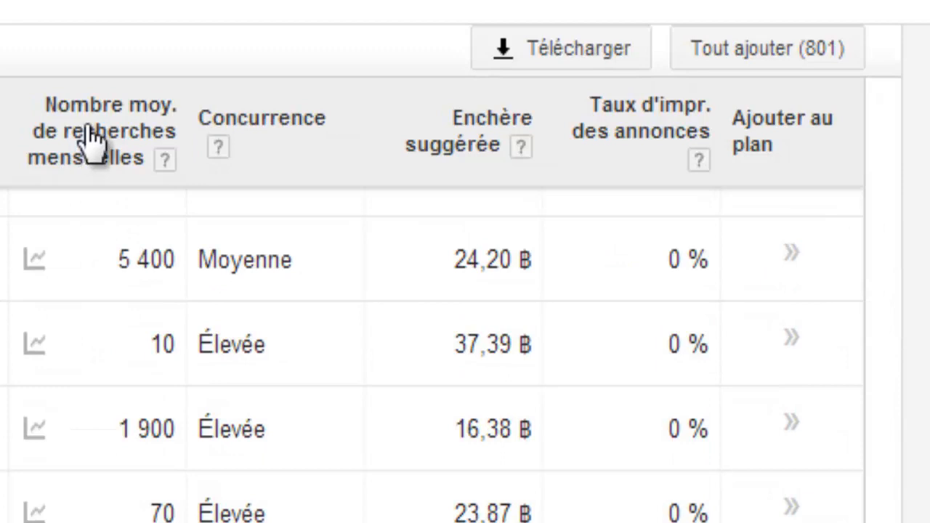
Step: Add all 801 keyword ideas to the plan
click(754, 60)
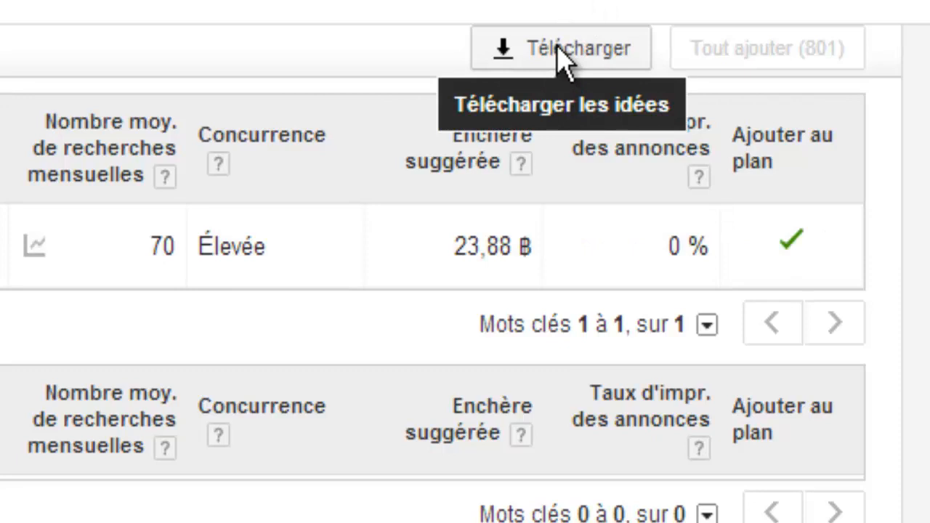
Step: Download the keyword ideas' historical statistics in CSV (Excel) format and open the saved file in Microsoft Excel
click(557, 42)
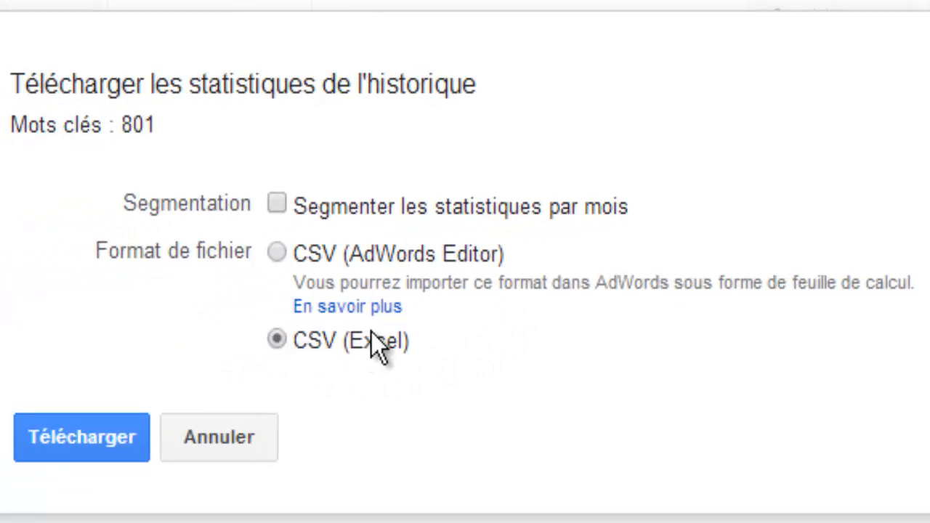
click(77, 439)
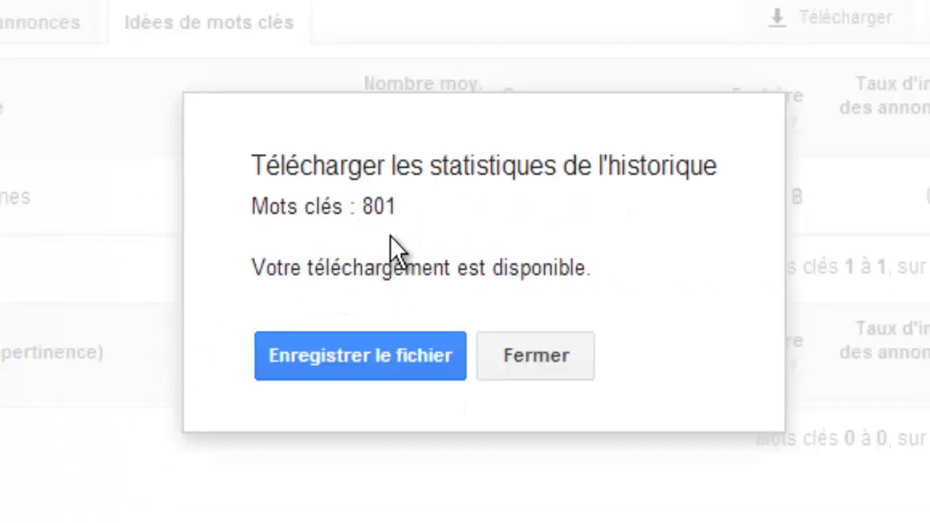
click(363, 354)
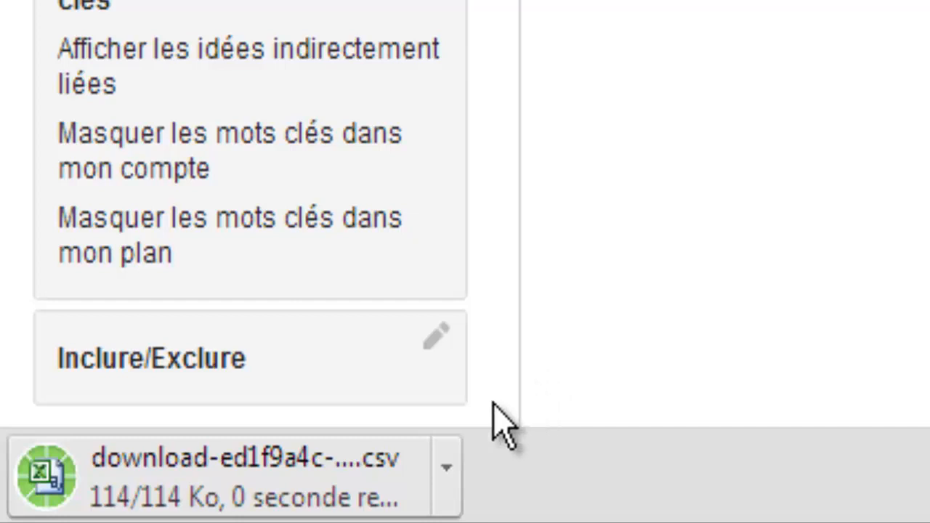
click(251, 480)
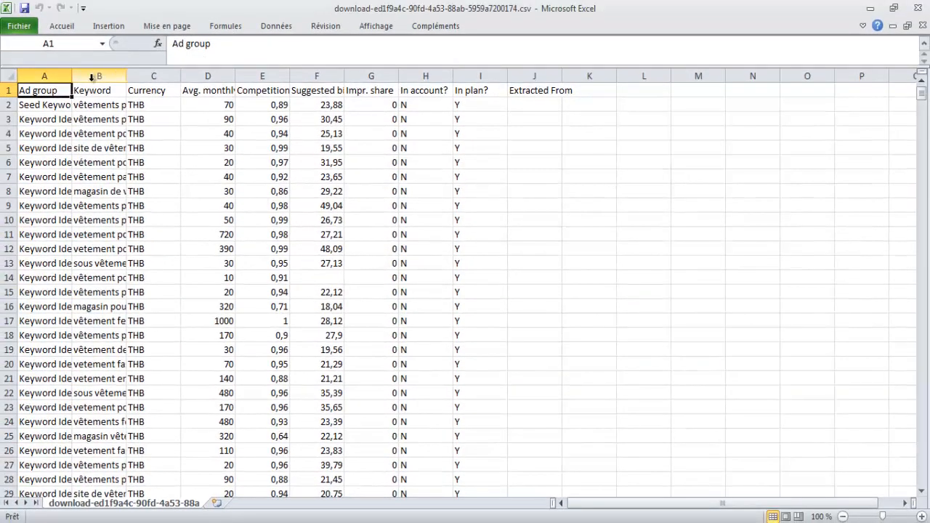
Step: Clear and collapse the Ad group column, and widen the Keyword column until the full keywords fit
click(52, 76)
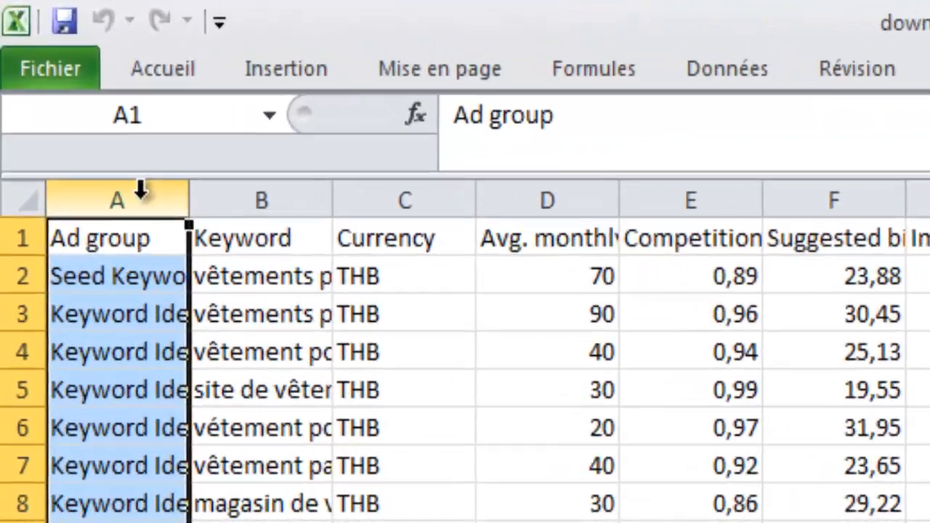
key(Delete)
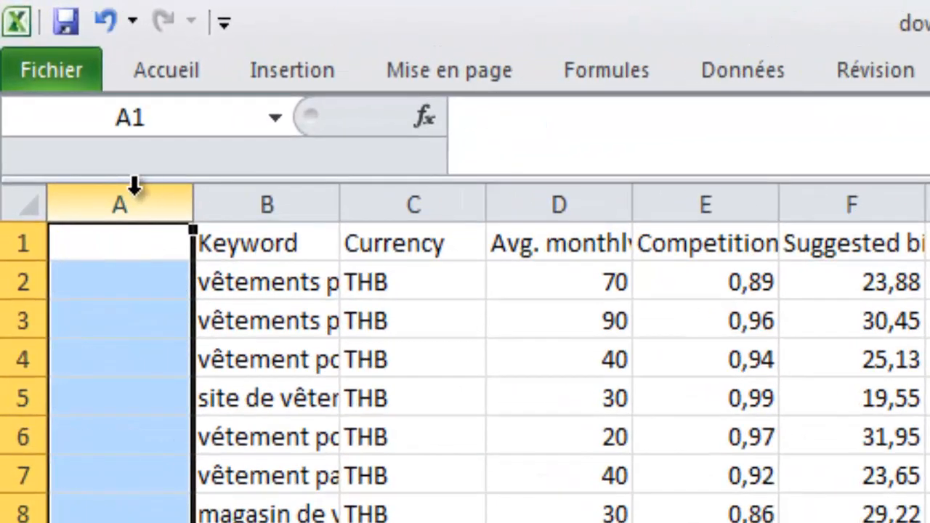
drag(194, 212, 42, 209)
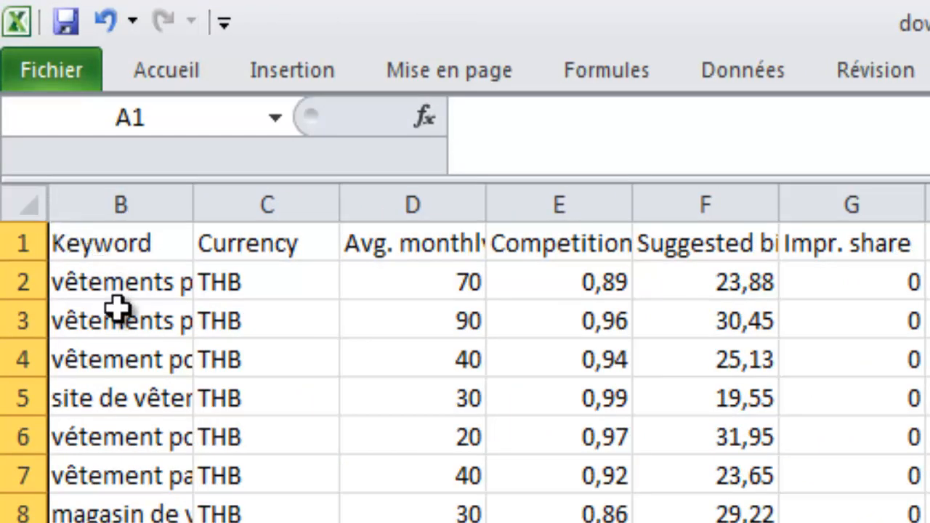
drag(192, 203, 489, 196)
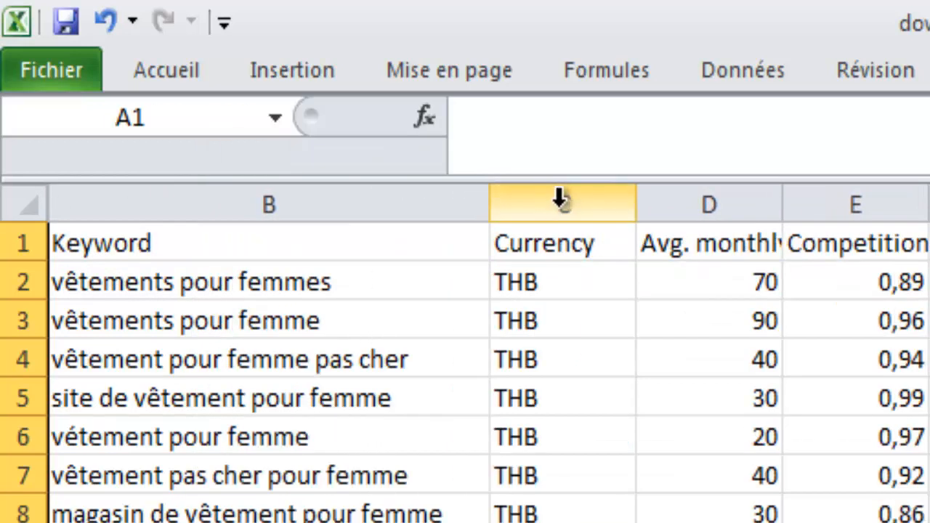
Step: Clear the contents of the Currency column and collapse it out of view
click(606, 198)
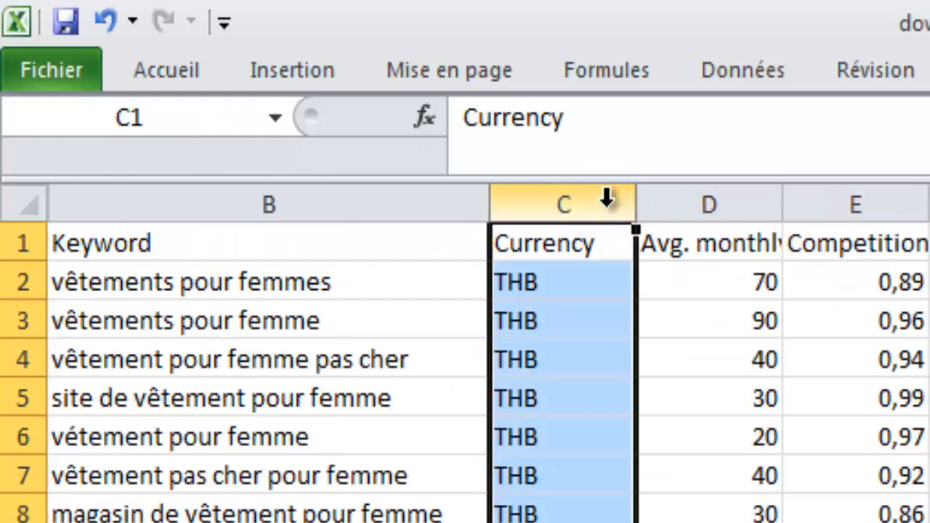
key(Delete)
drag(638, 212, 568, 217)
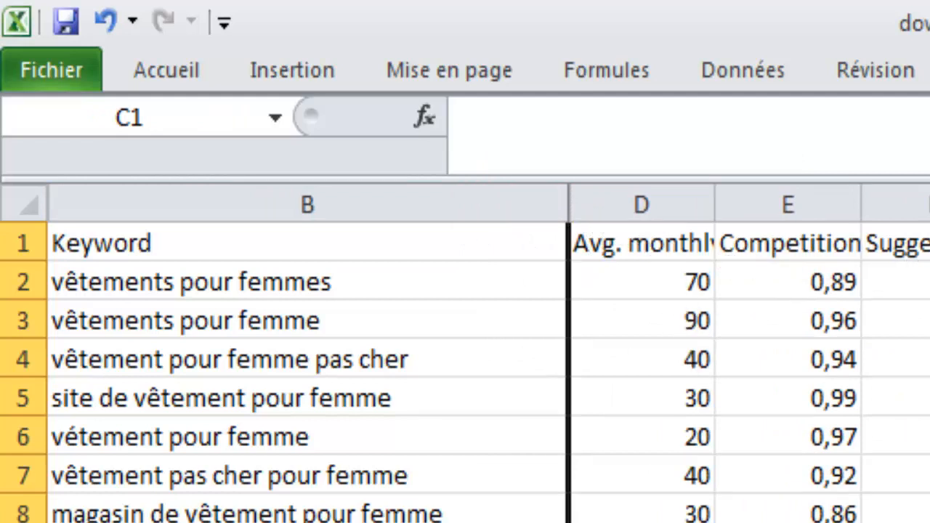
Step: Clear the Suggested bid, Impr. share, In account?, In plan? and Extracted From columns, and widen the Avg. monthly searches column to fit its heading
click(926, 204)
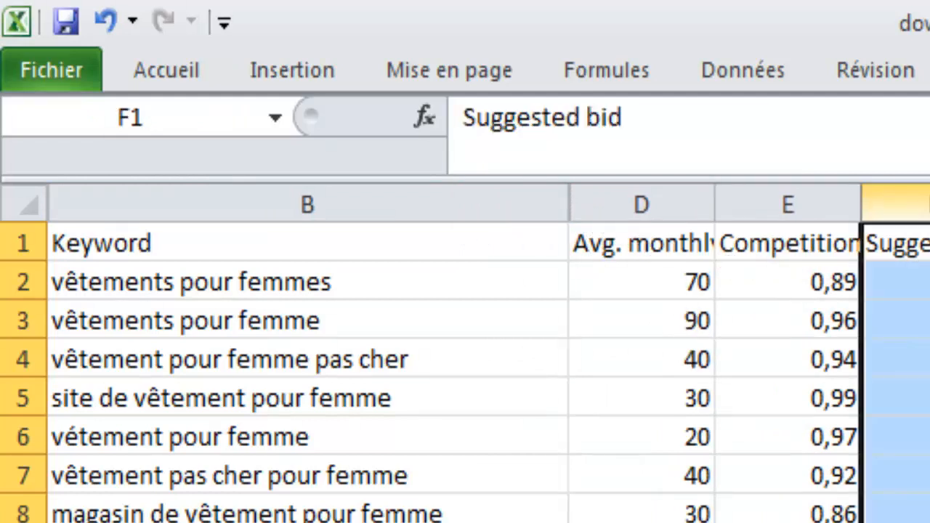
key(Delete)
click(929, 204)
key(Delete)
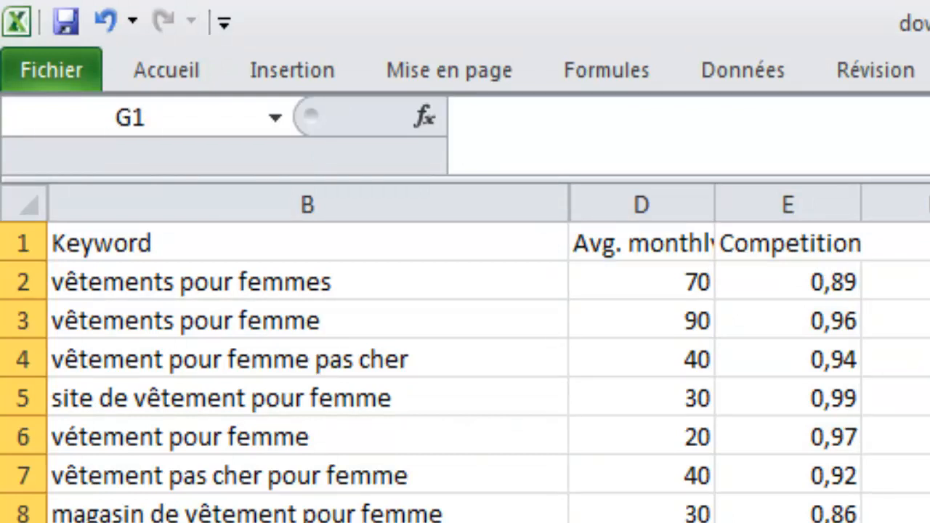
click(929, 204)
key(Delete)
click(929, 204)
key(Delete)
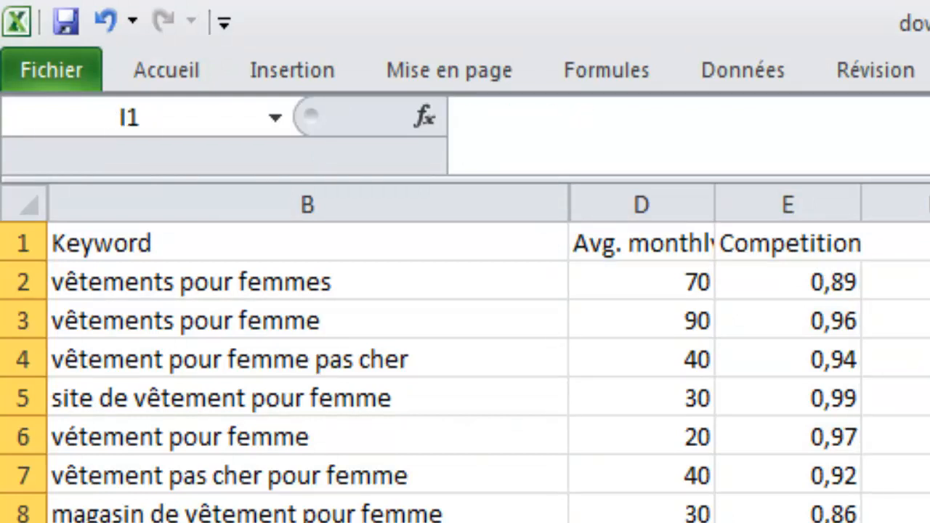
click(929, 204)
key(Delete)
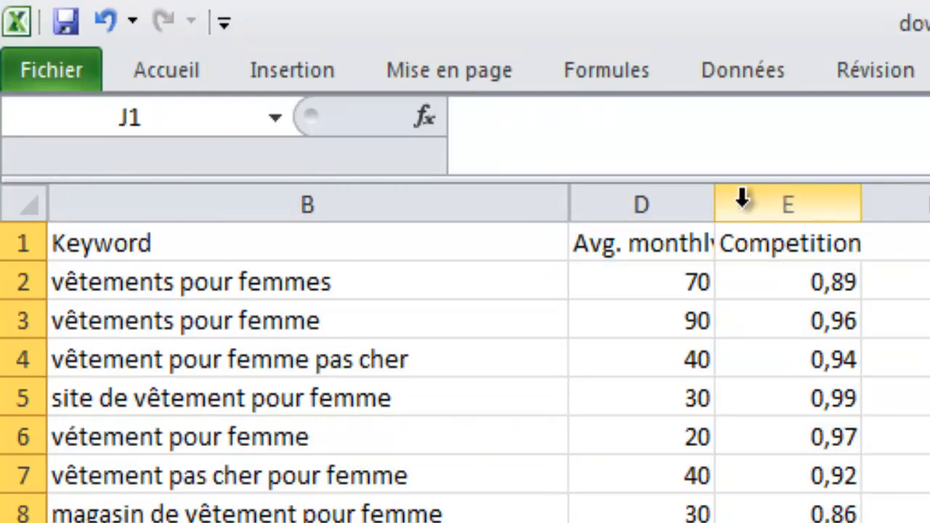
drag(713, 208, 808, 204)
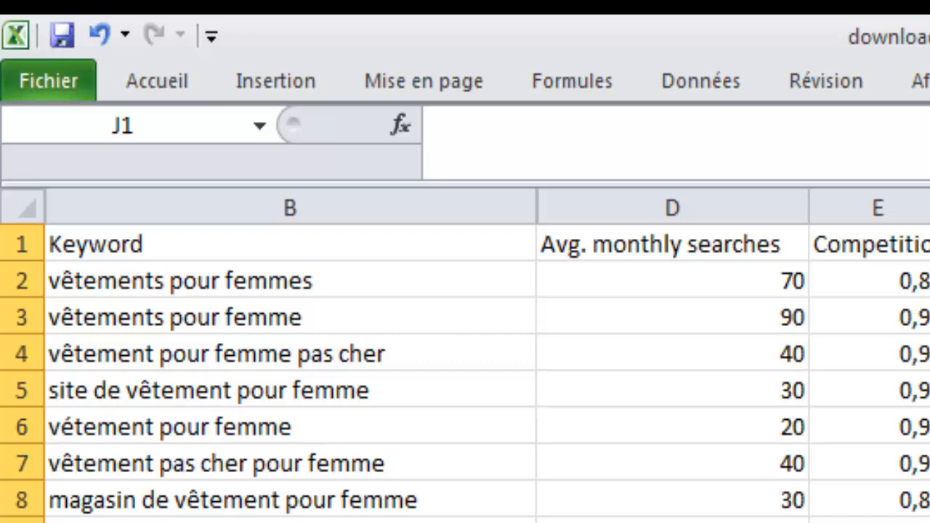
Step: Examine the keyword list down to about row 283, comparing each keyword's average monthly searches and competition
scroll(465, 363, down, 2)
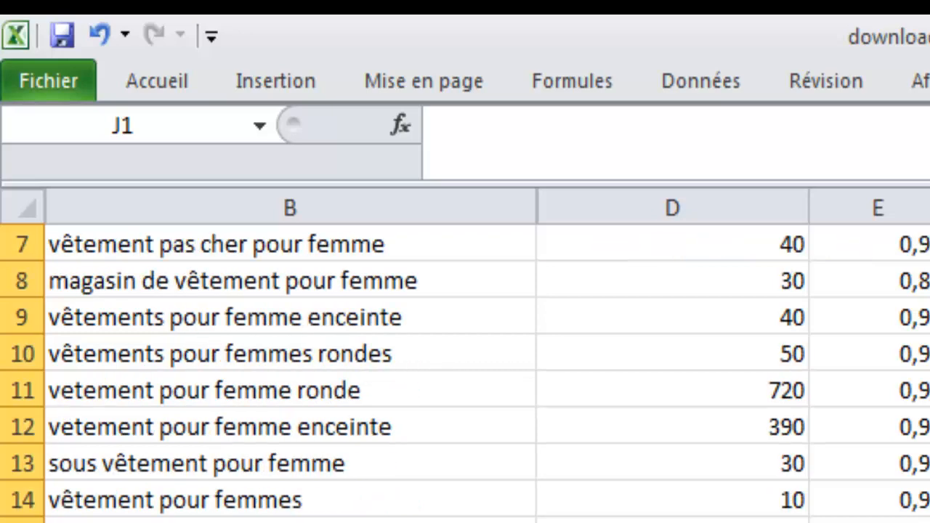
scroll(465, 364, down, 2)
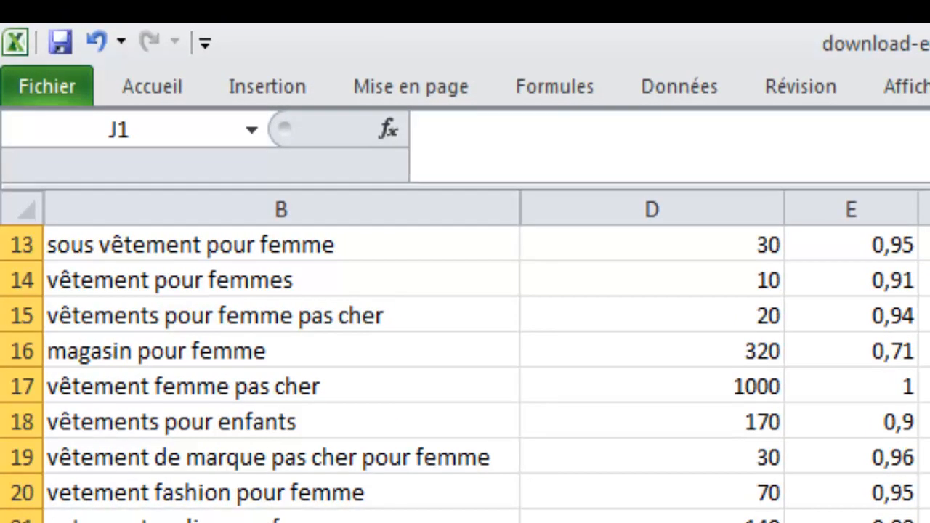
scroll(465, 363, down, 1)
scroll(465, 364, down, 2)
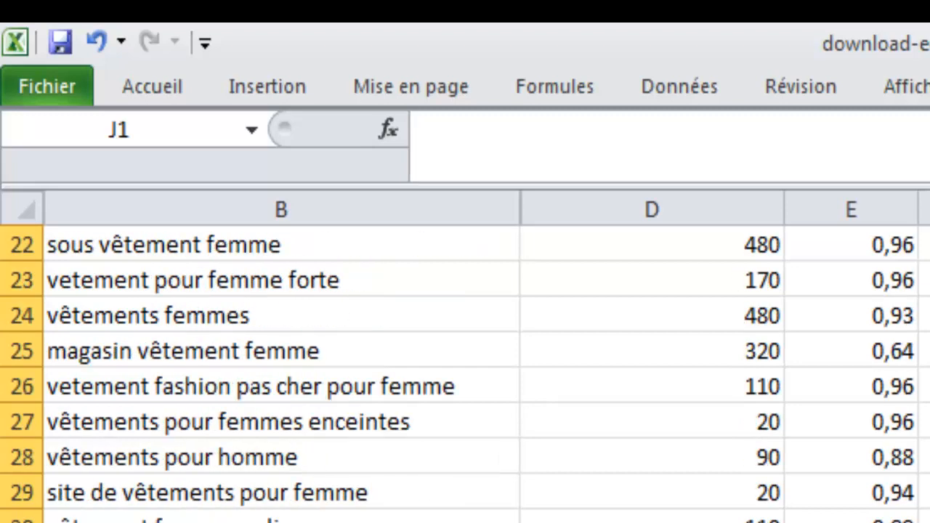
scroll(465, 363, down, 2)
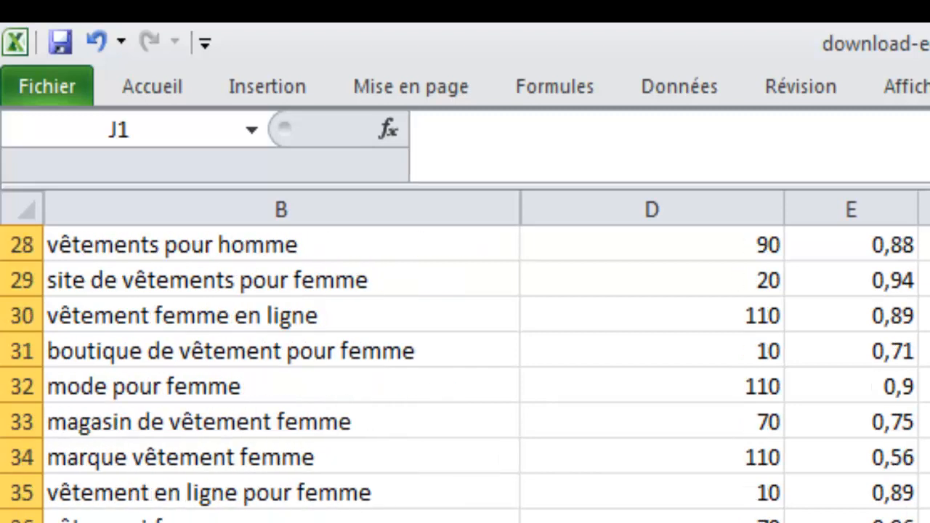
scroll(465, 364, down, 4)
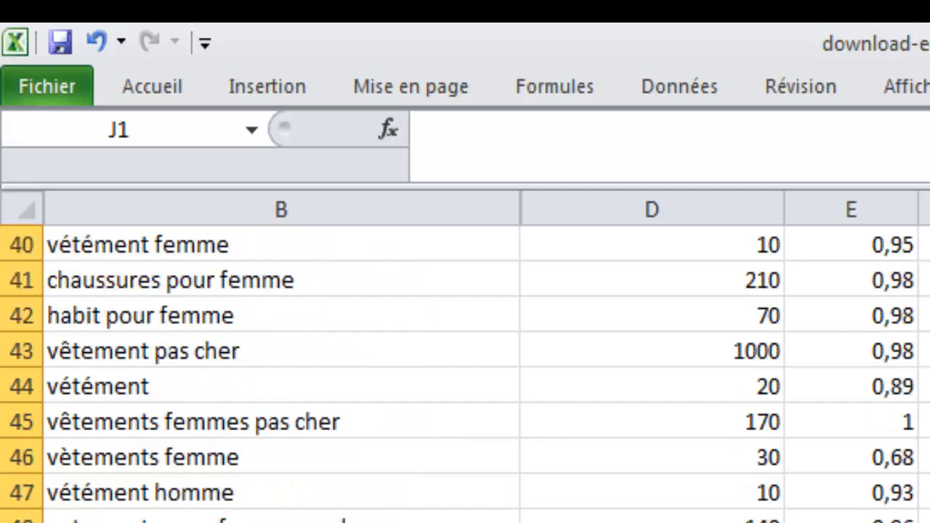
scroll(465, 363, down, 4)
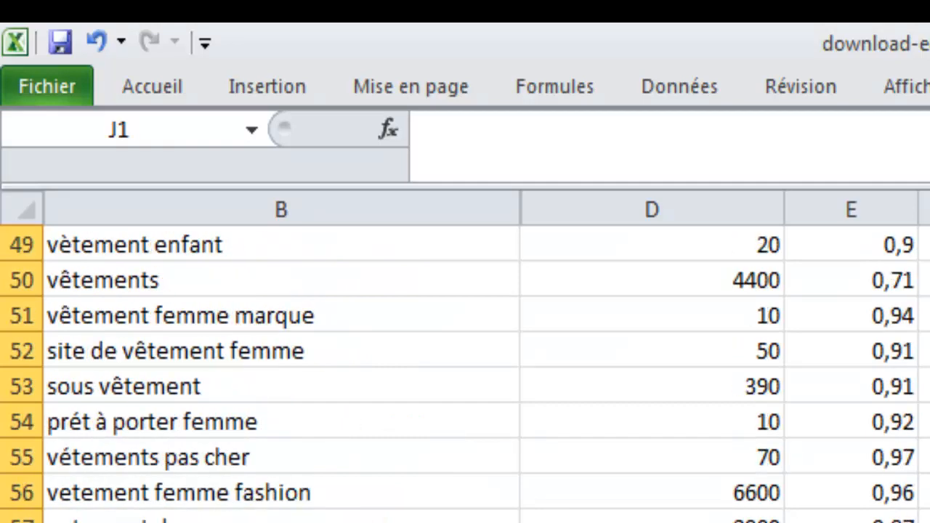
scroll(465, 364, down, 5)
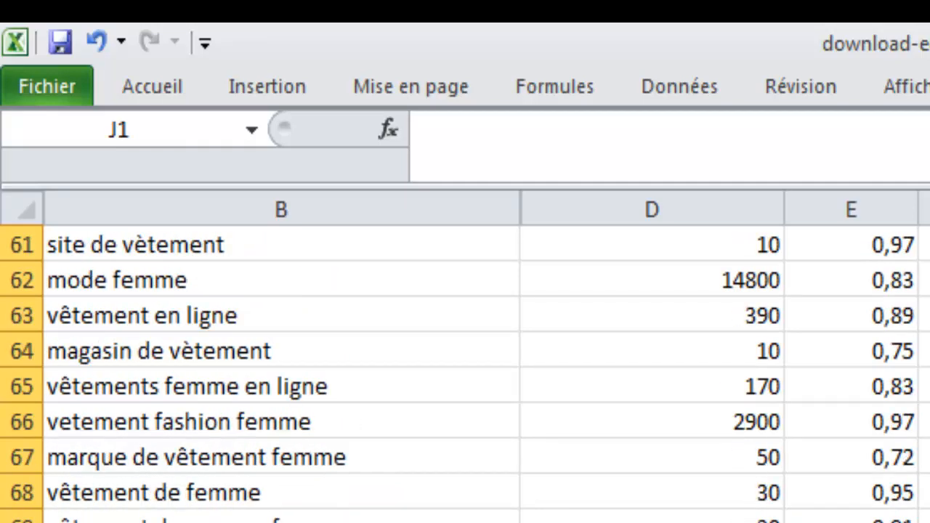
scroll(465, 363, down, 5)
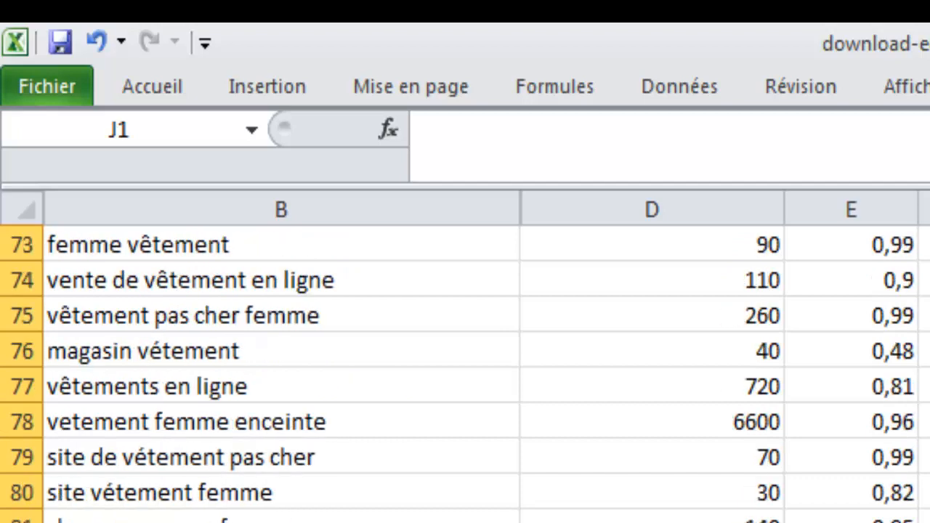
scroll(465, 363, down, 5)
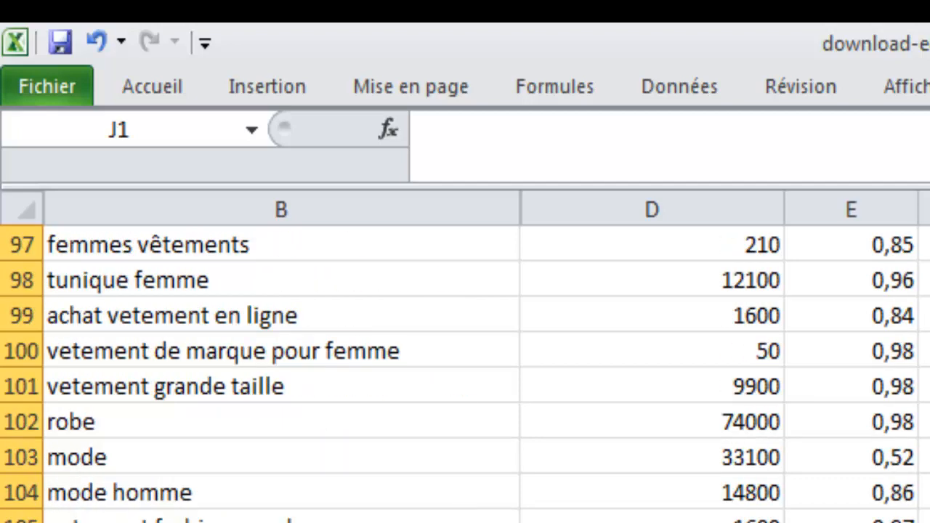
scroll(465, 363, down, 7)
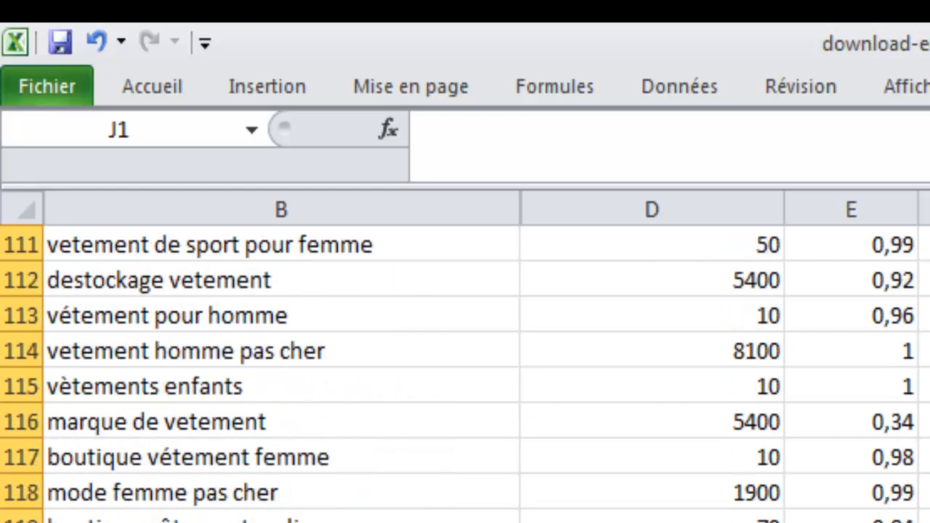
scroll(466, 363, down, 8)
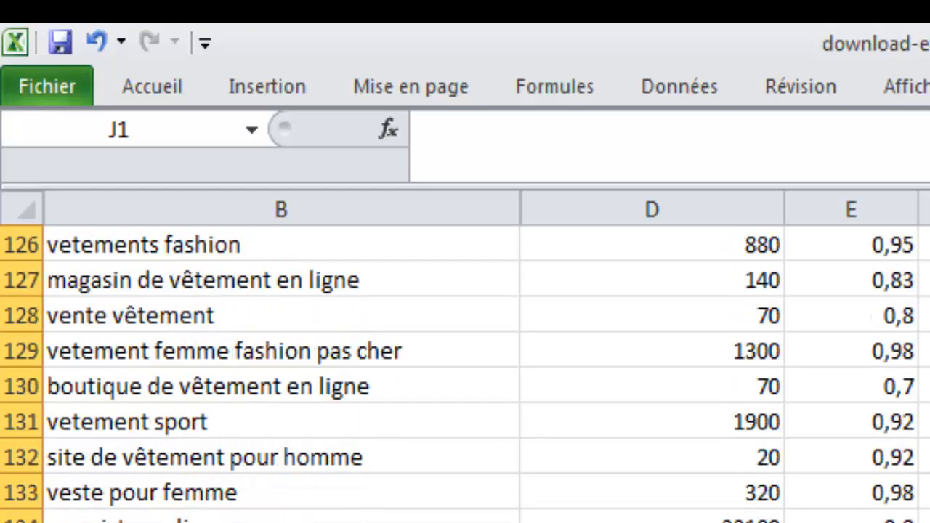
scroll(466, 364, down, 6)
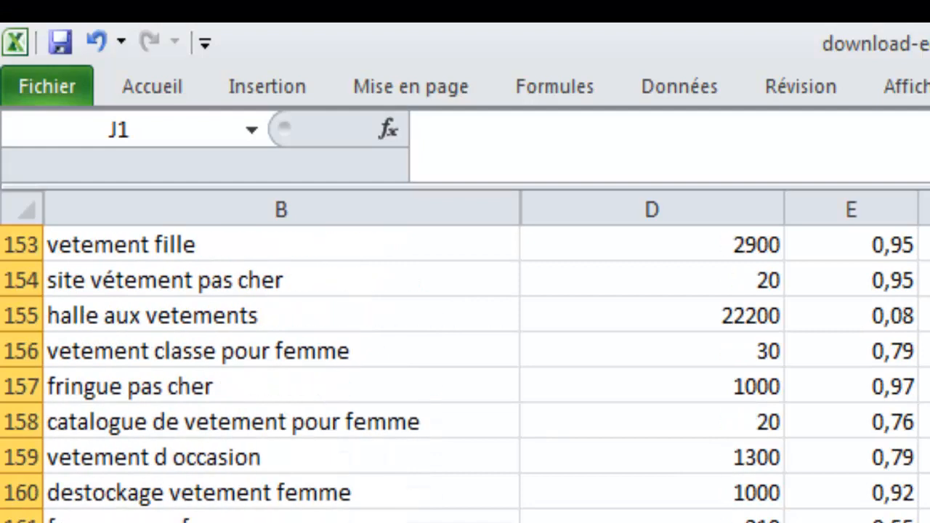
scroll(465, 364, down, 4)
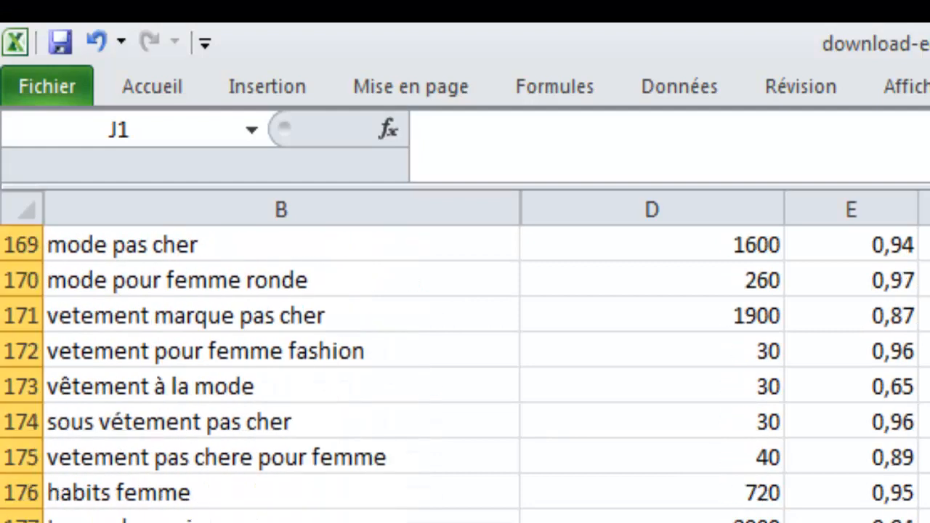
scroll(465, 363, down, 1)
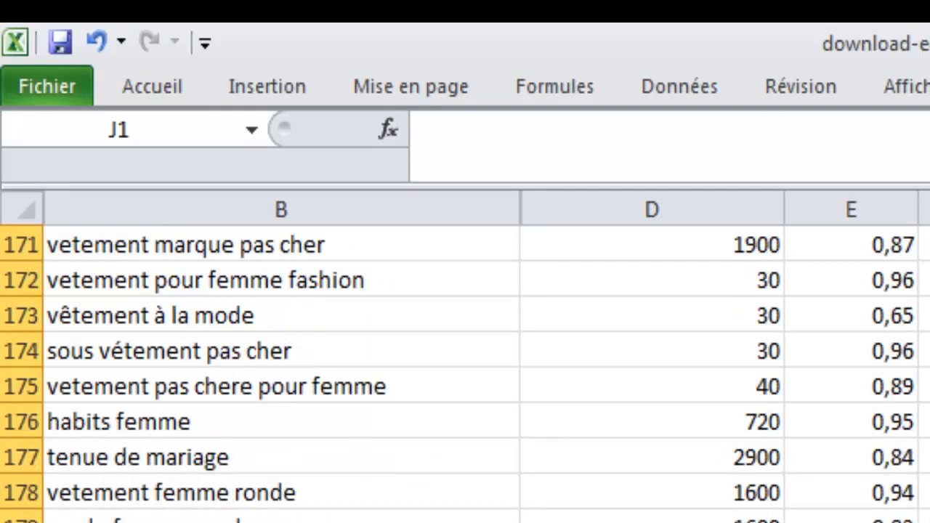
scroll(466, 363, down, 3)
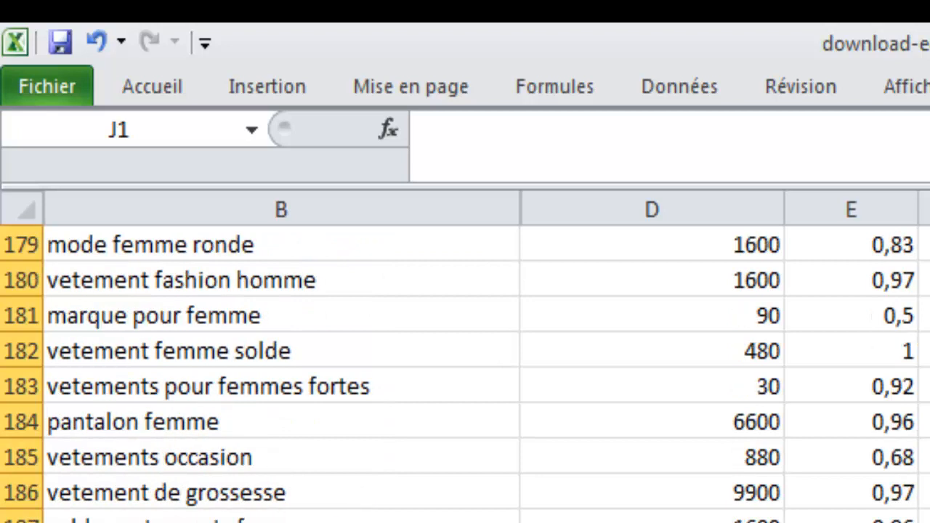
scroll(466, 363, down, 1)
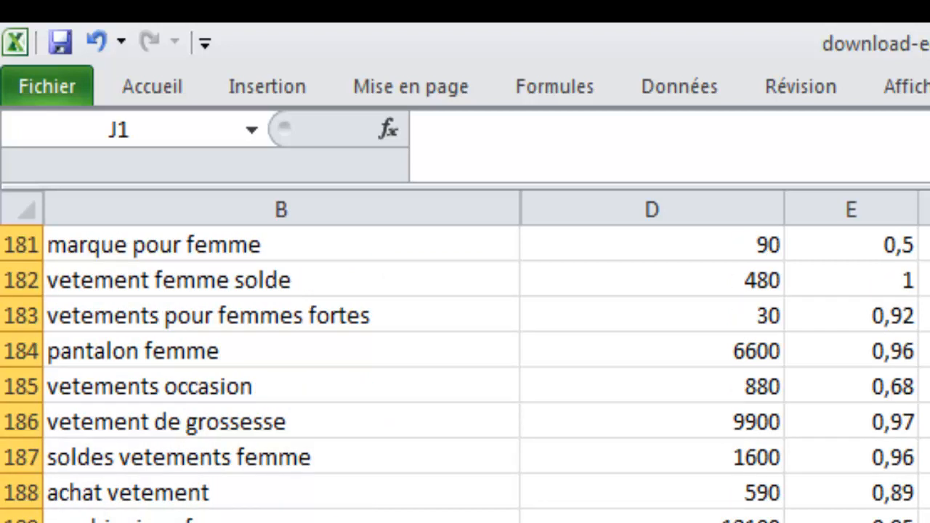
scroll(465, 364, down, 2)
scroll(465, 363, down, 3)
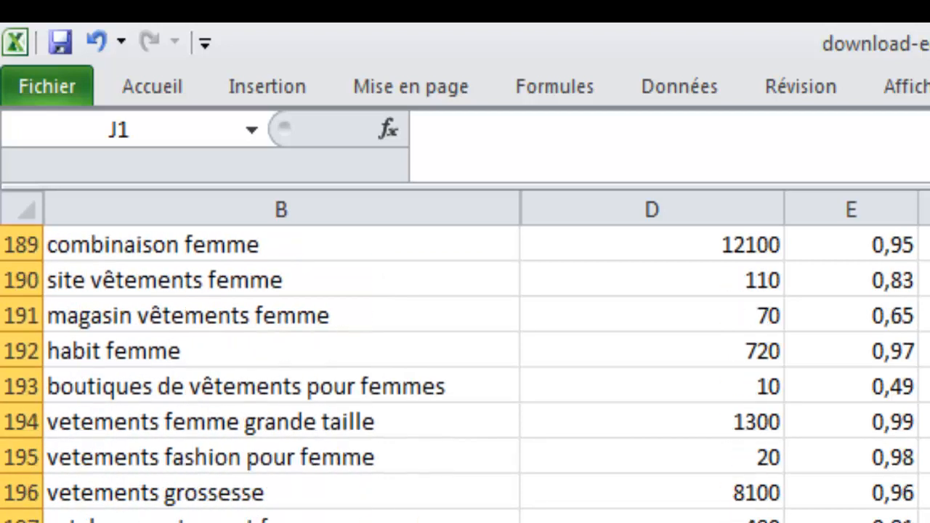
scroll(465, 364, down, 1)
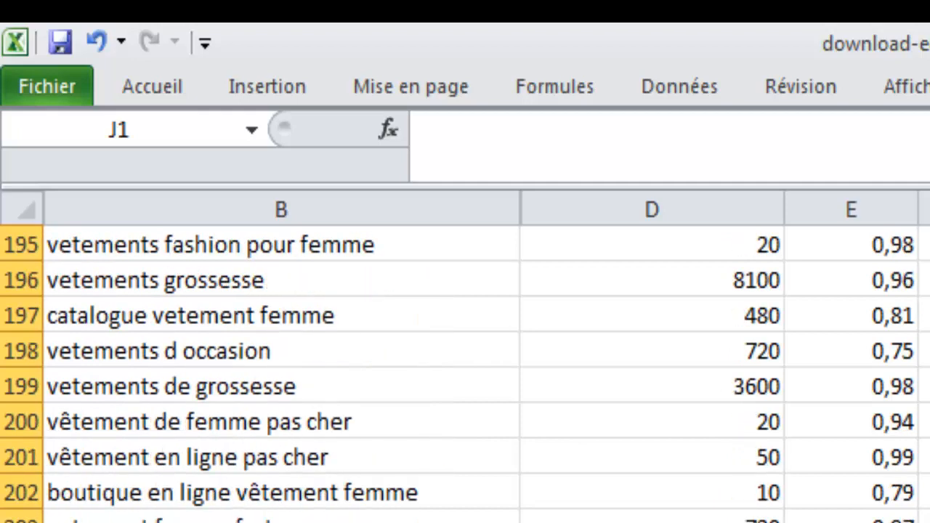
scroll(465, 364, down, 6)
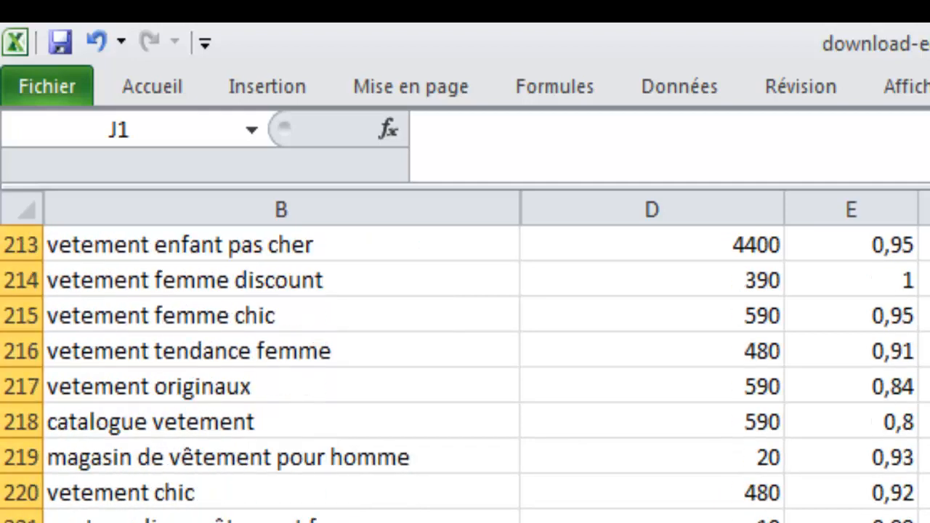
scroll(466, 363, down, 3)
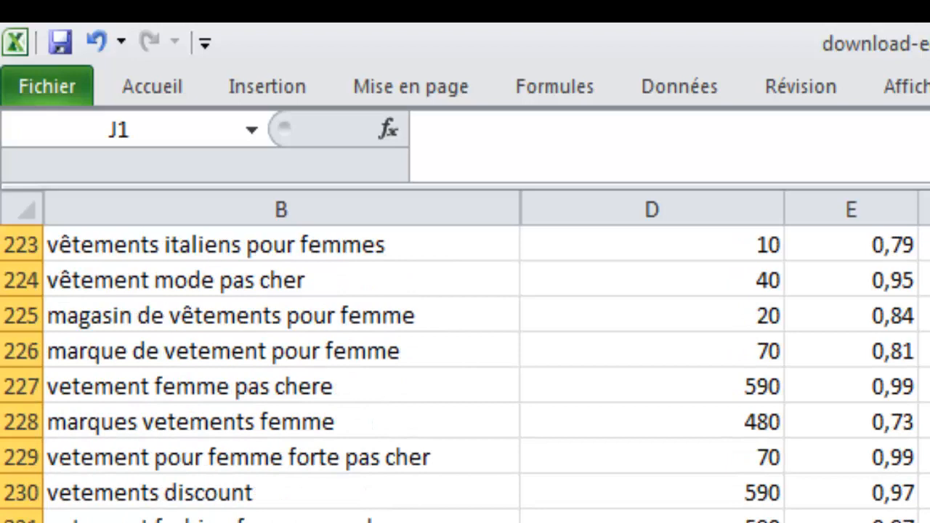
scroll(465, 363, down, 7)
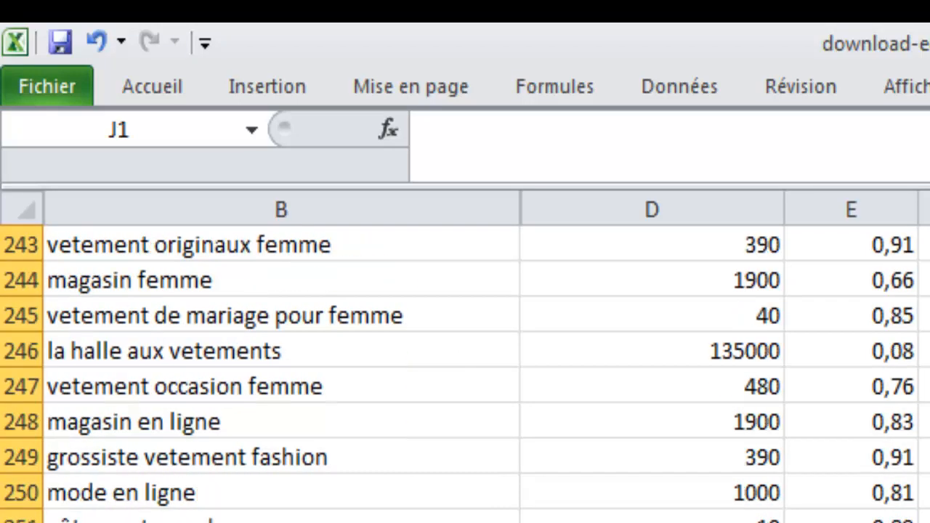
scroll(466, 363, down, 4)
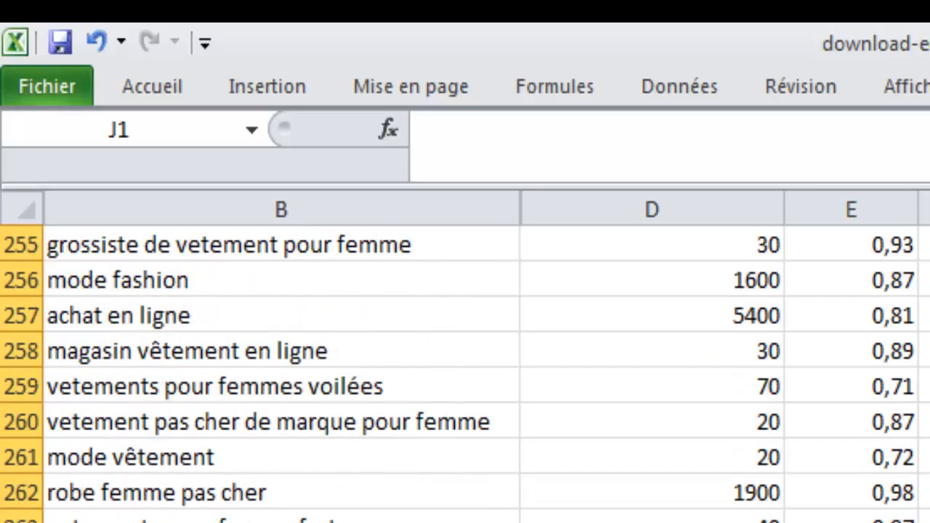
scroll(466, 363, down, 2)
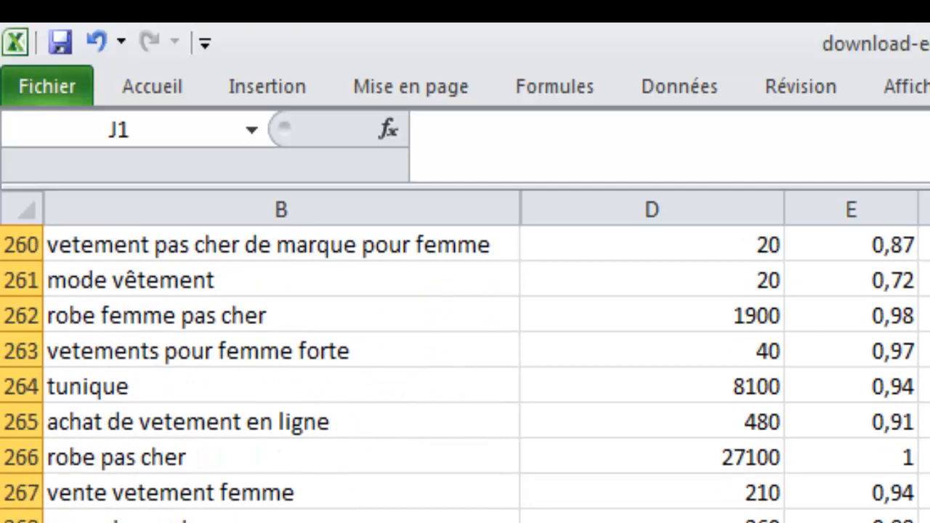
scroll(465, 364, down, 4)
scroll(466, 364, down, 1)
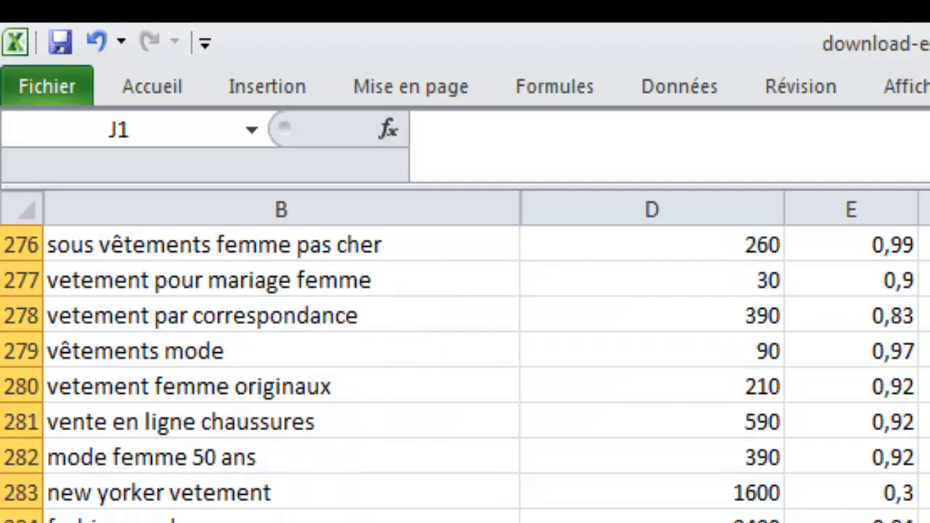
Step: Examine the rest of the keyword list from row 283 to the last keyword, comparing average monthly searches and competition
scroll(466, 363, down, 2)
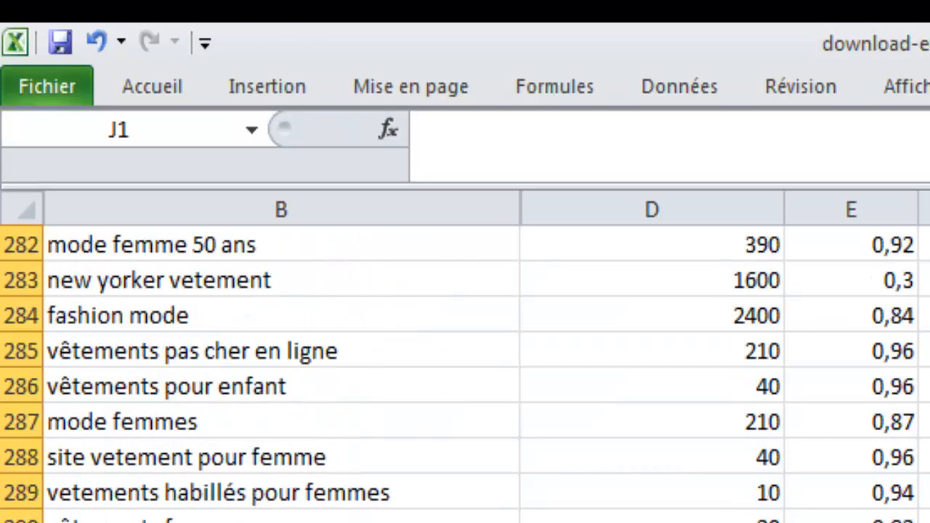
scroll(465, 364, down, 5)
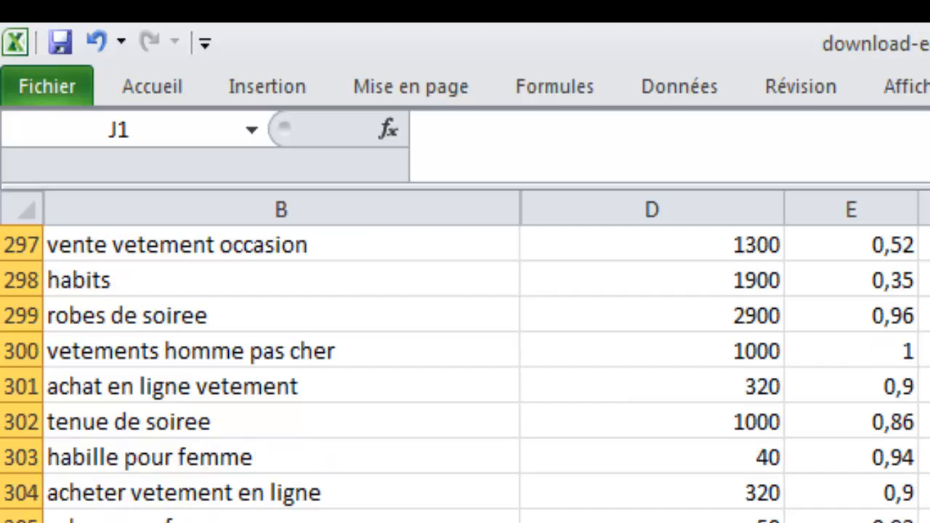
scroll(466, 363, down, 2)
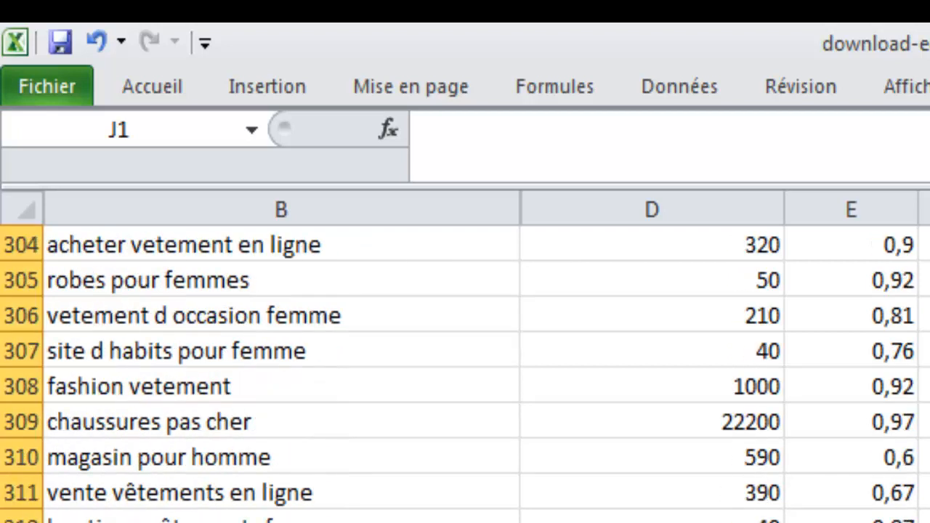
scroll(465, 363, down, 1)
scroll(465, 363, down, 6)
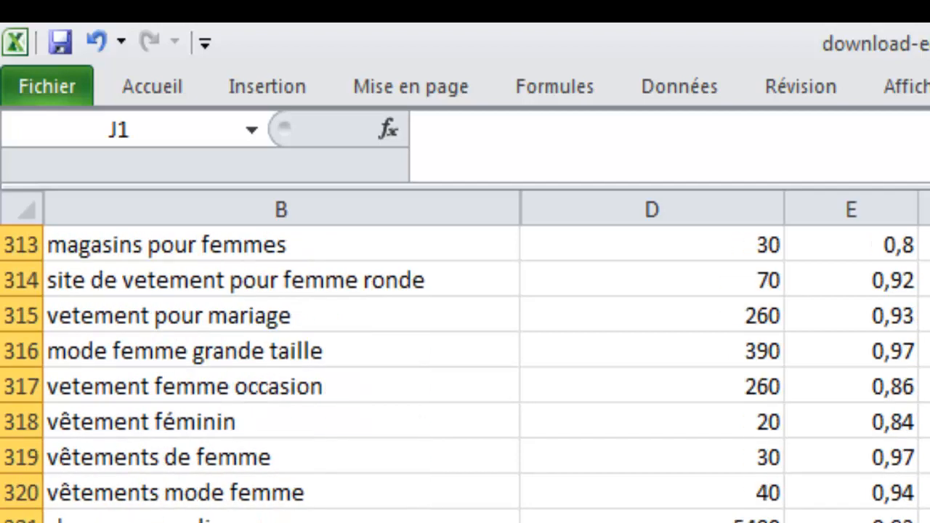
scroll(465, 363, down, 4)
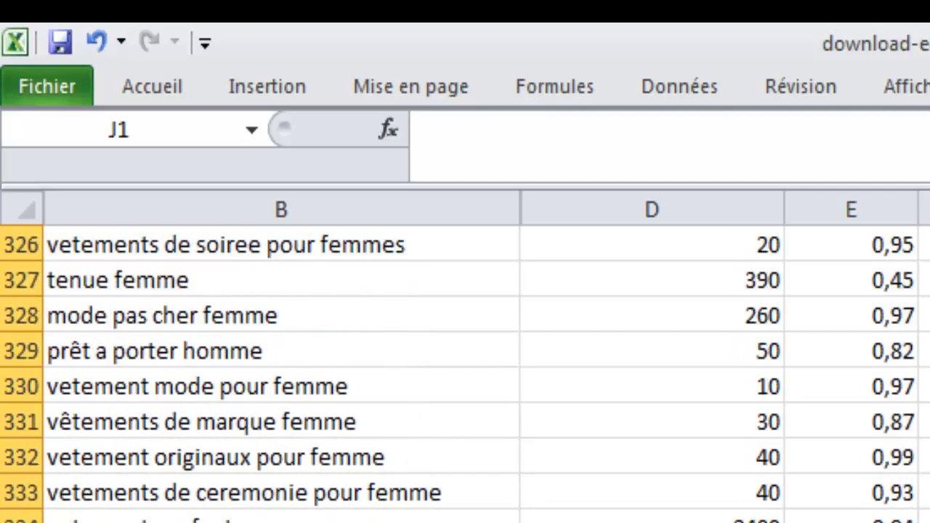
scroll(465, 364, down, 4)
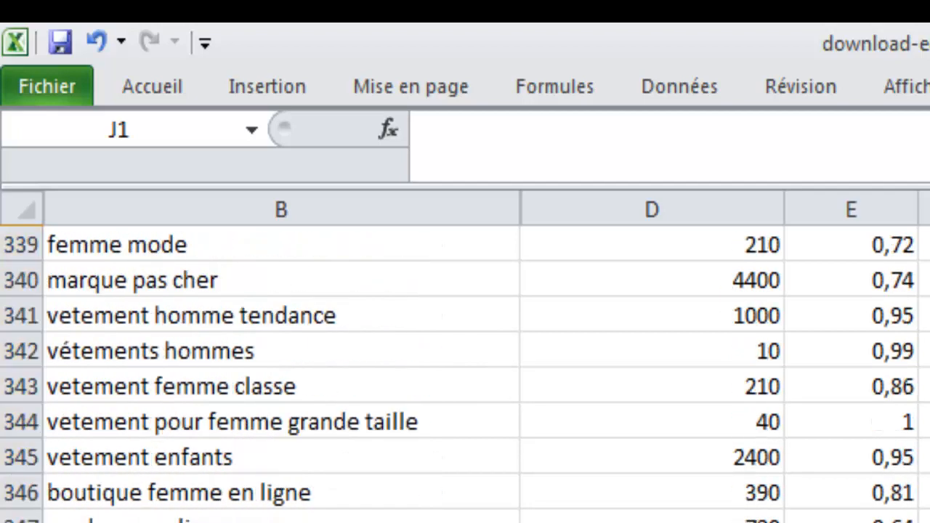
shift+click(923, 509)
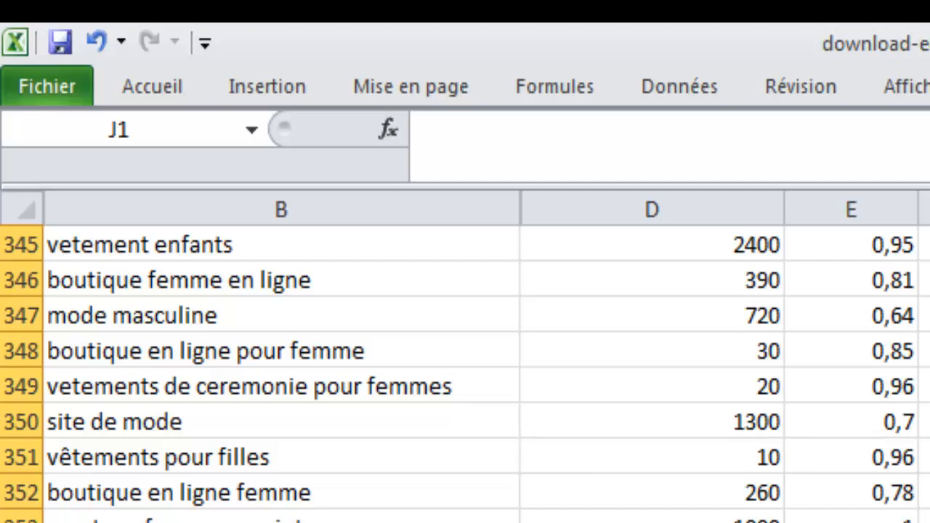
scroll(465, 364, down, 7)
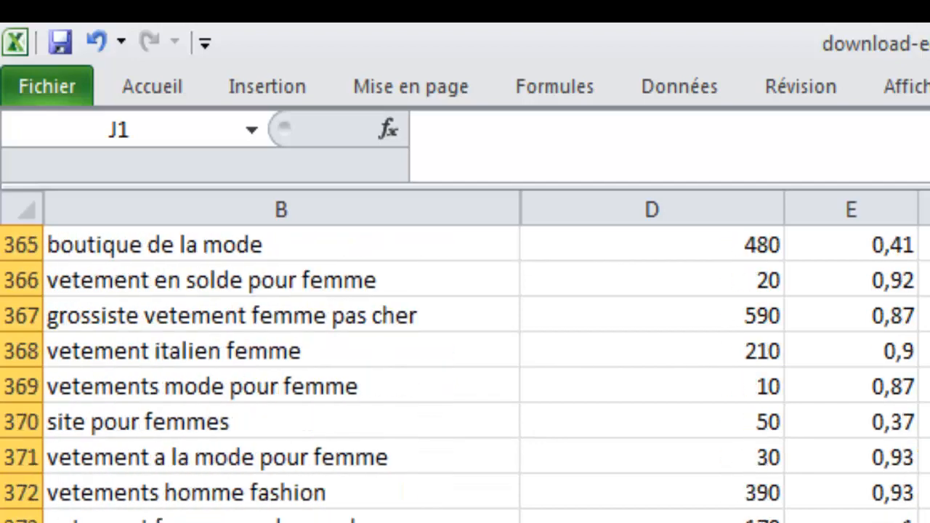
scroll(465, 364, down, 5)
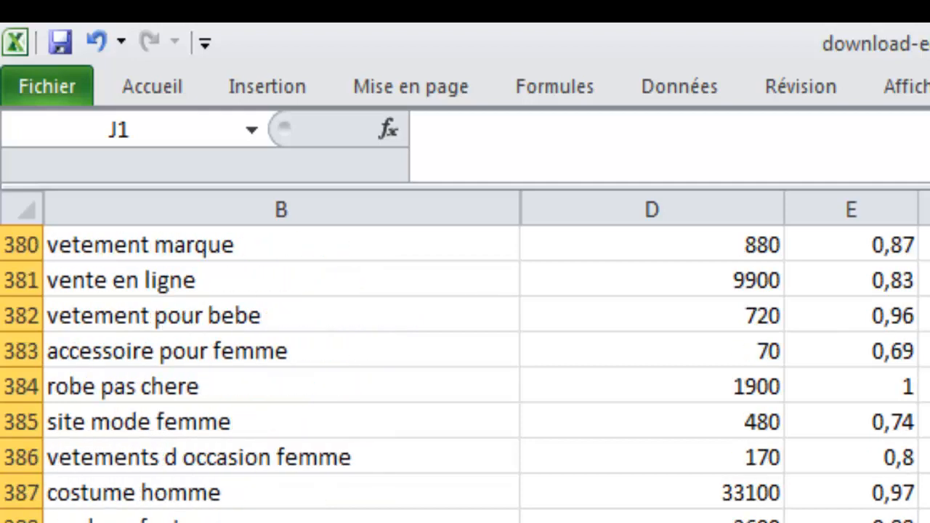
scroll(465, 363, down, 5)
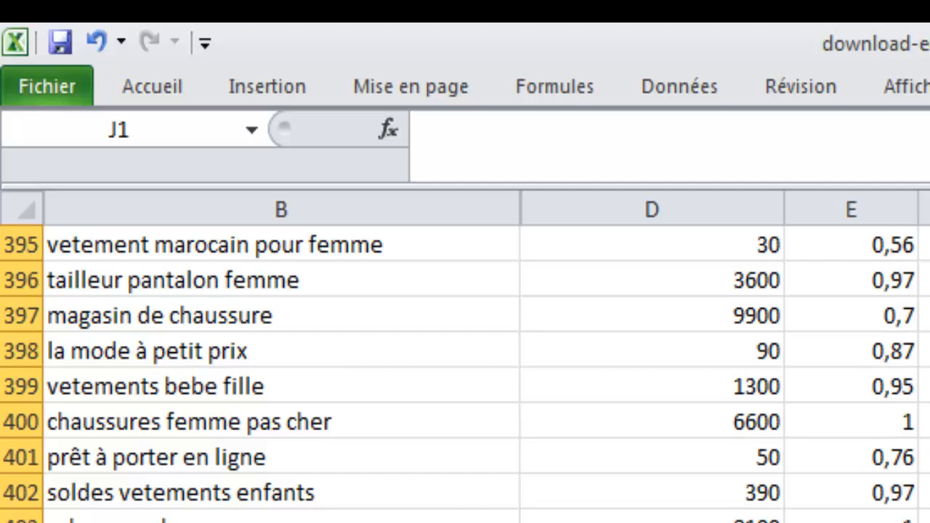
scroll(466, 363, down, 11)
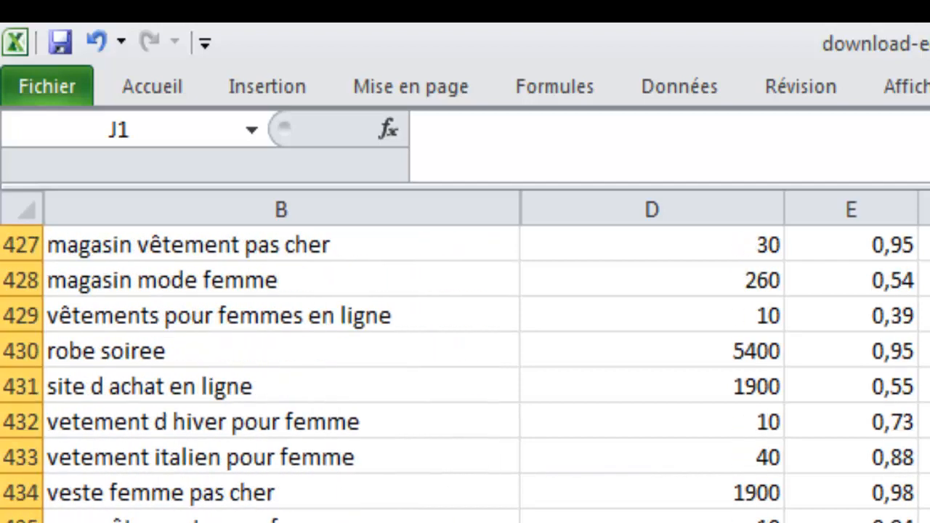
scroll(465, 364, down, 4)
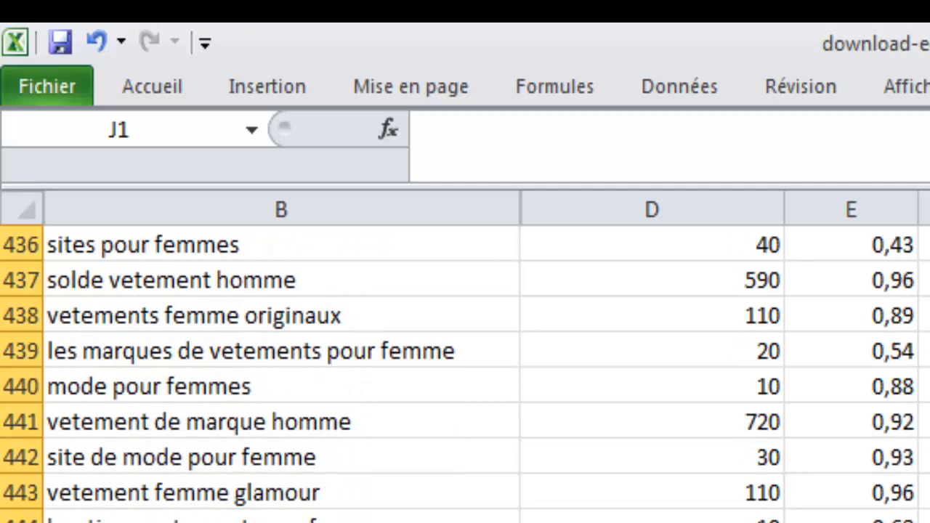
scroll(465, 363, down, 1)
scroll(465, 364, down, 1)
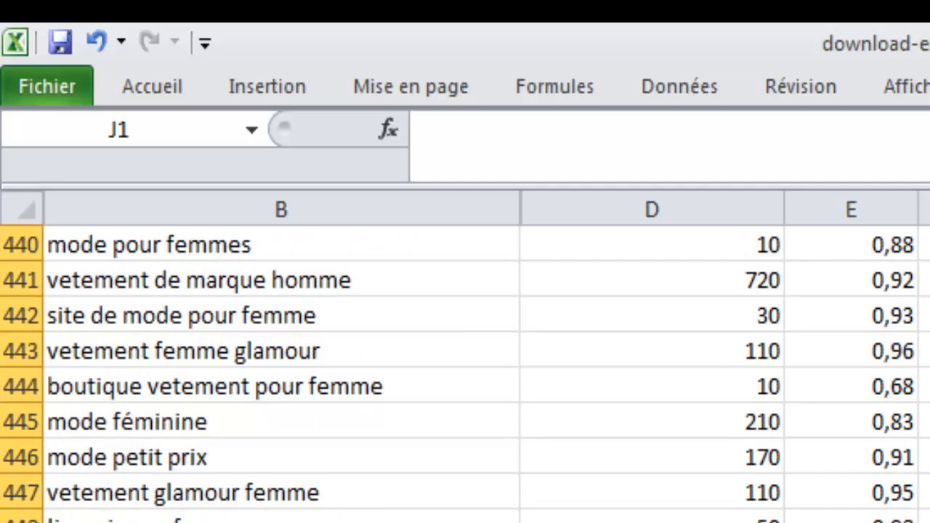
scroll(465, 363, down, 3)
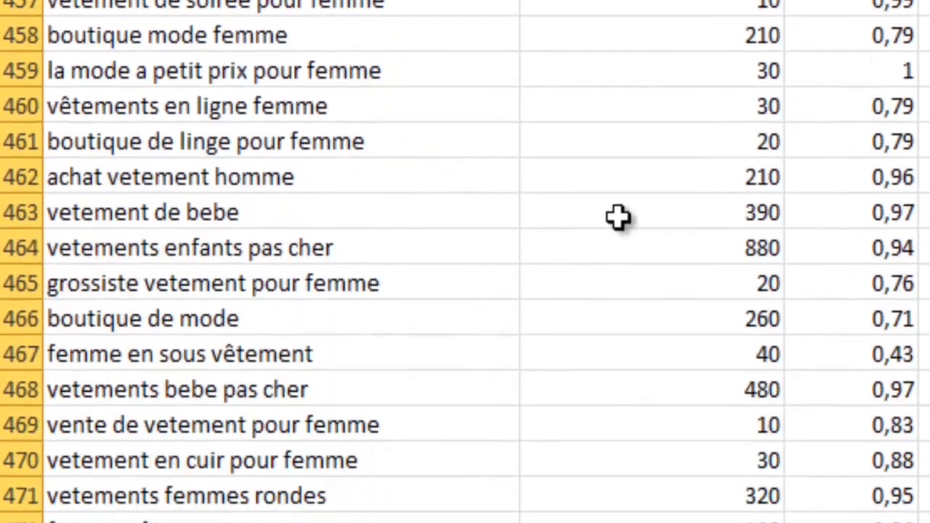
scroll(618, 216, down, 2)
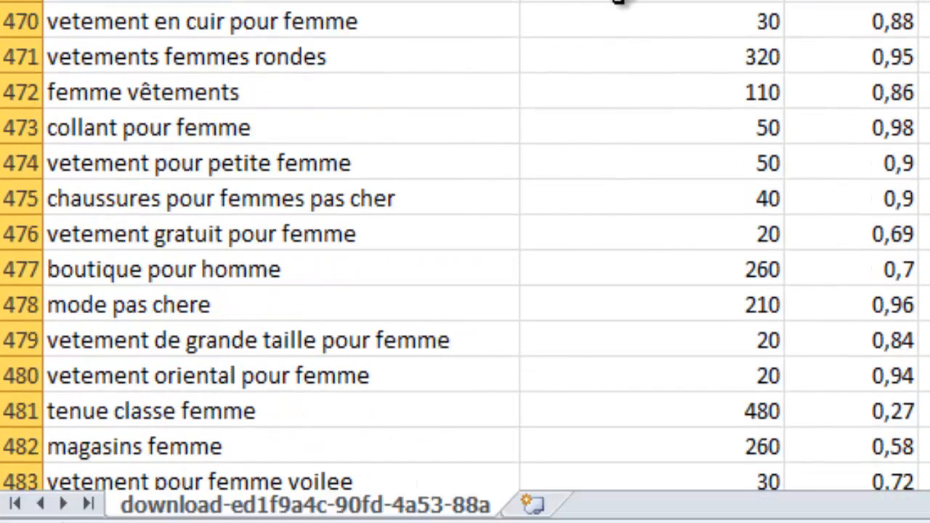
scroll(618, 2, down, 2)
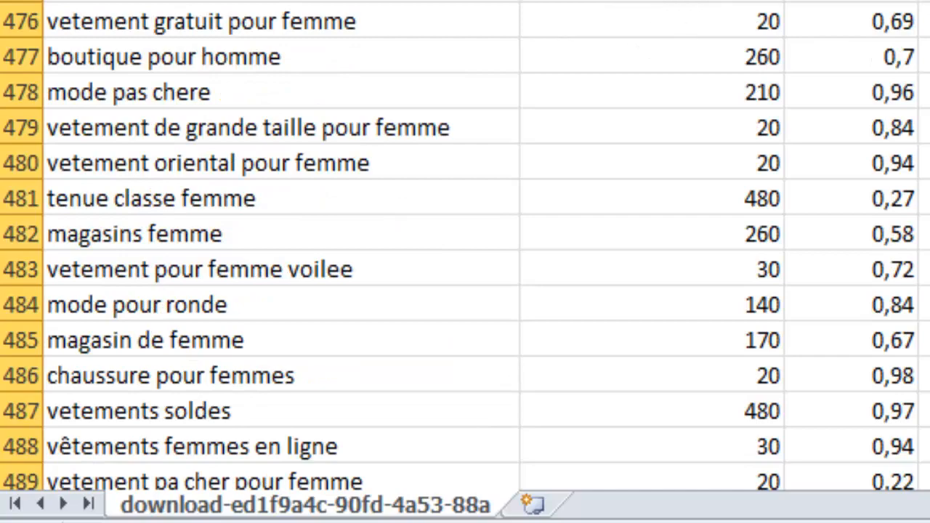
scroll(465, 247, down, 20)
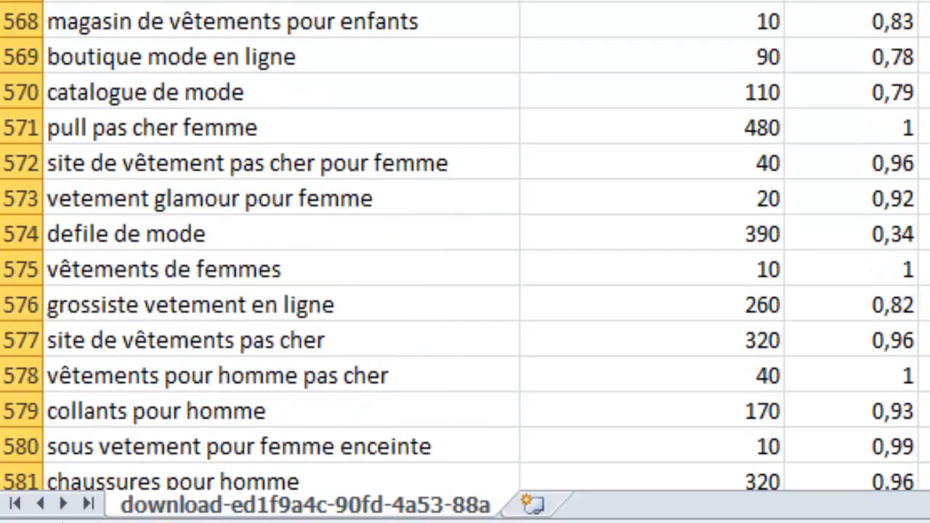
scroll(465, 248, down, 20)
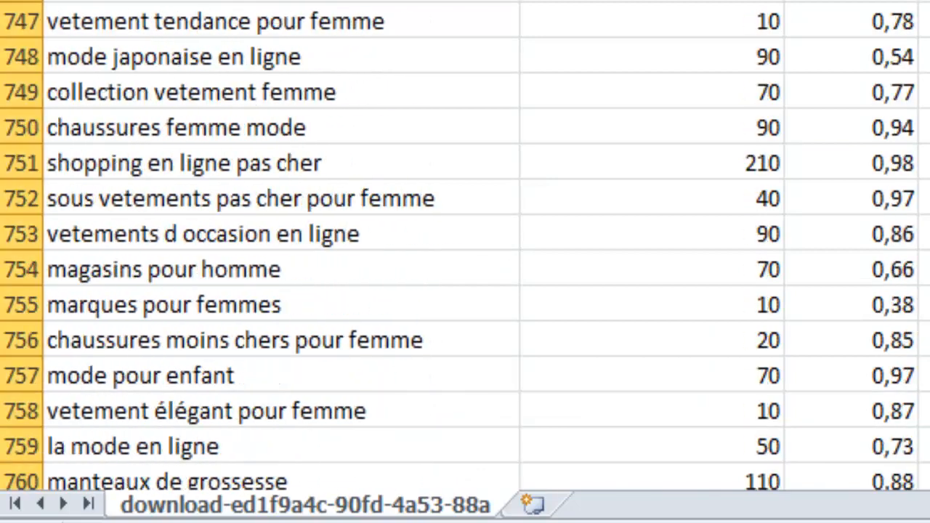
scroll(465, 247, down, 14)
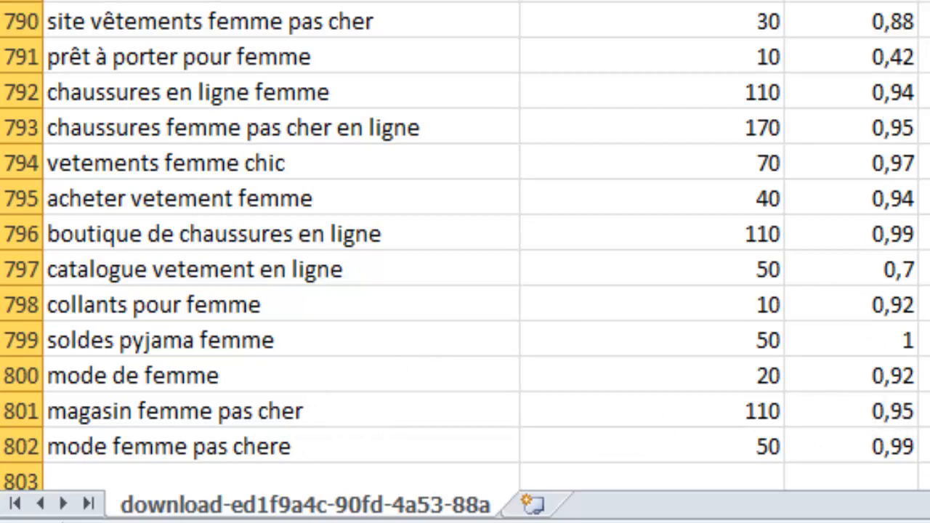
click(925, 4)
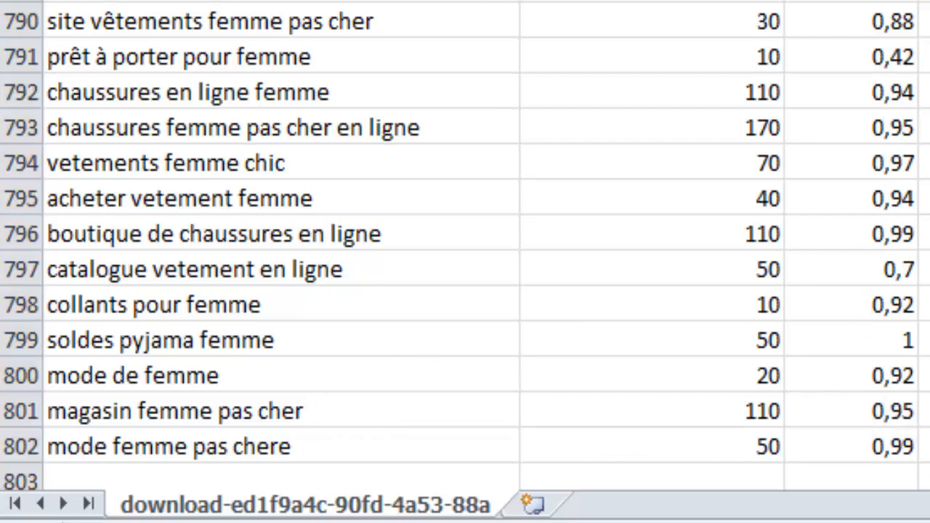